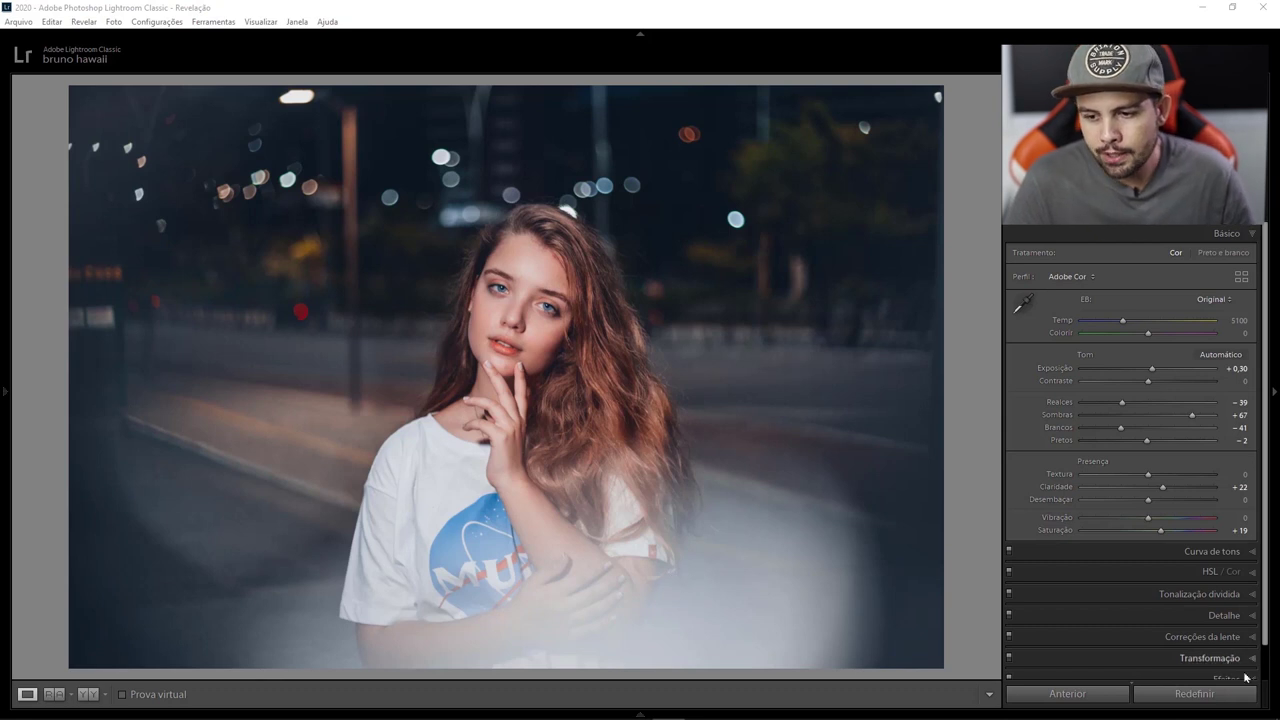
- Reset the basic adjustments, then set highlights −46, shadows +36, whites +18 and blacks −16
click(1193, 693)
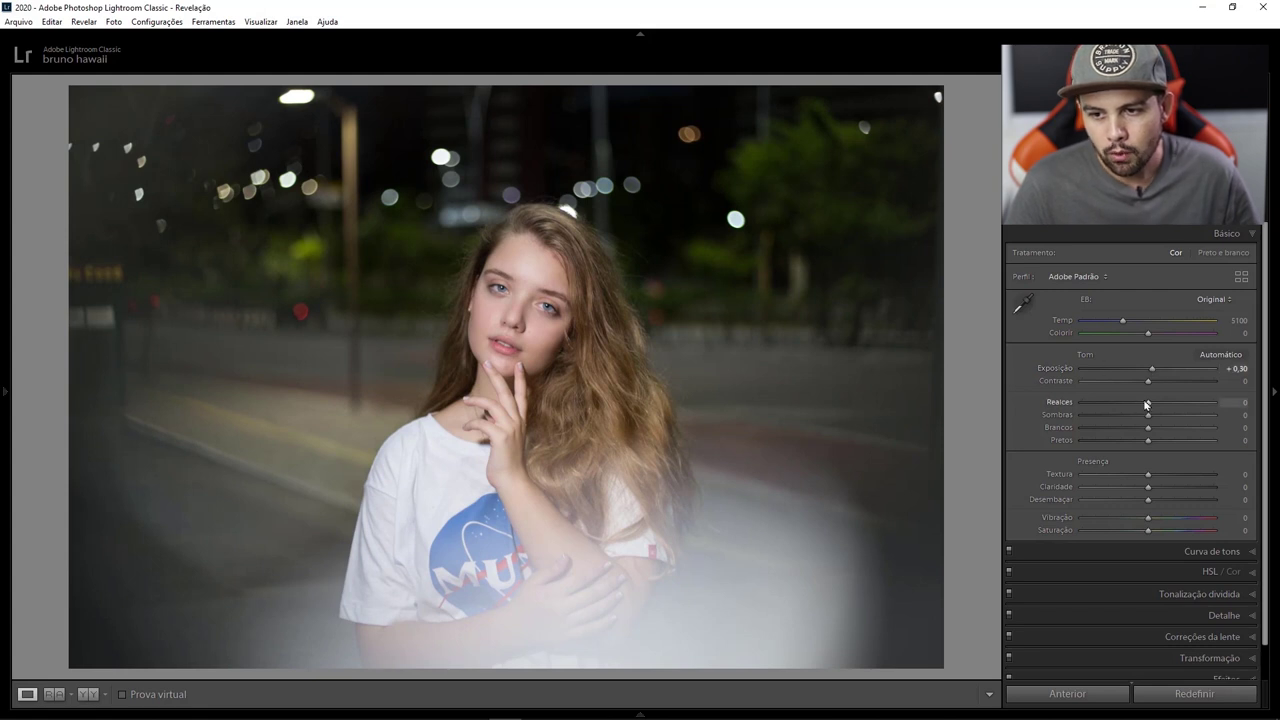
mouse_move(1149, 405)
mouse_down()
mouse_move(1117, 405)
mouse_move(1170, 420)
mouse_up()
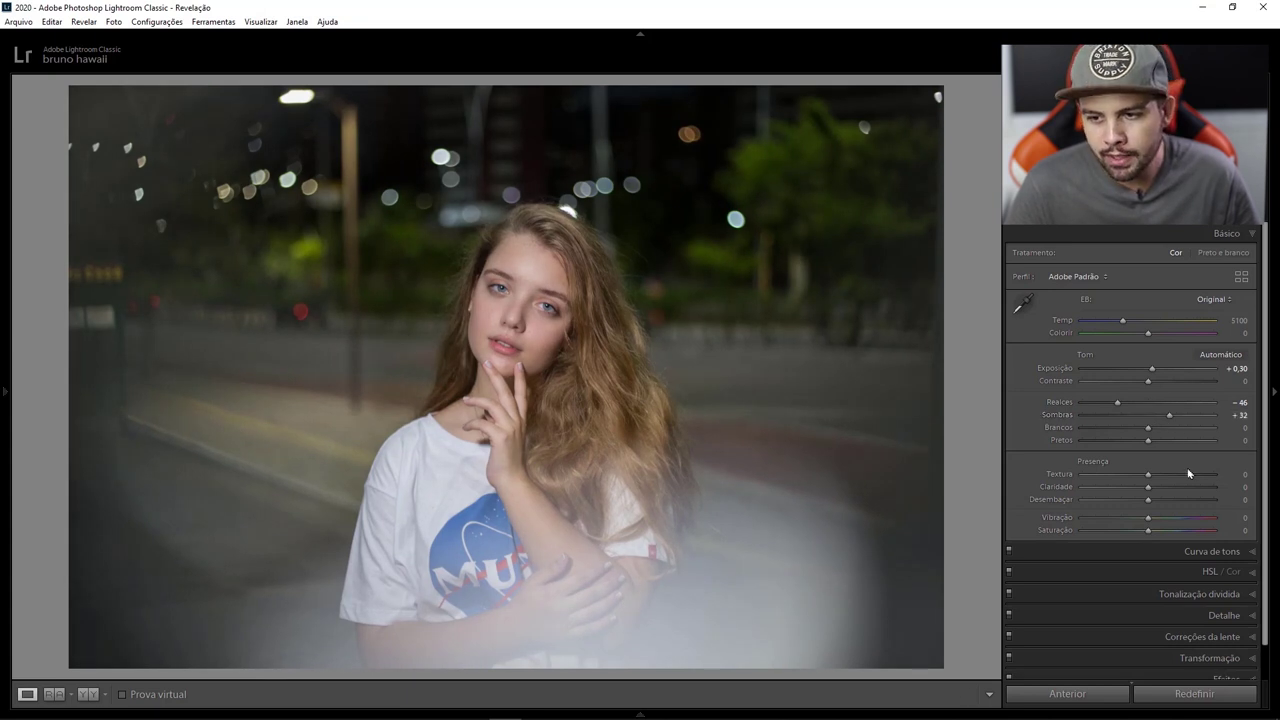
drag(1170, 417, 1141, 434)
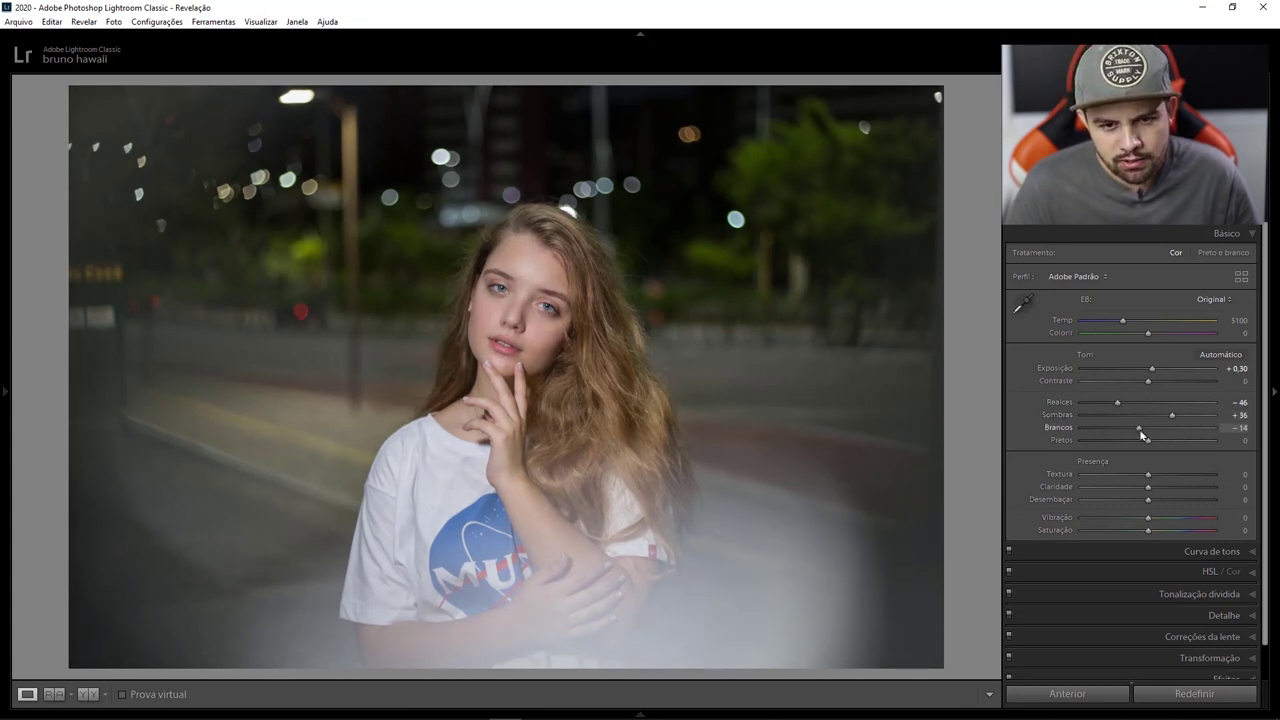
drag(1142, 435, 1161, 436)
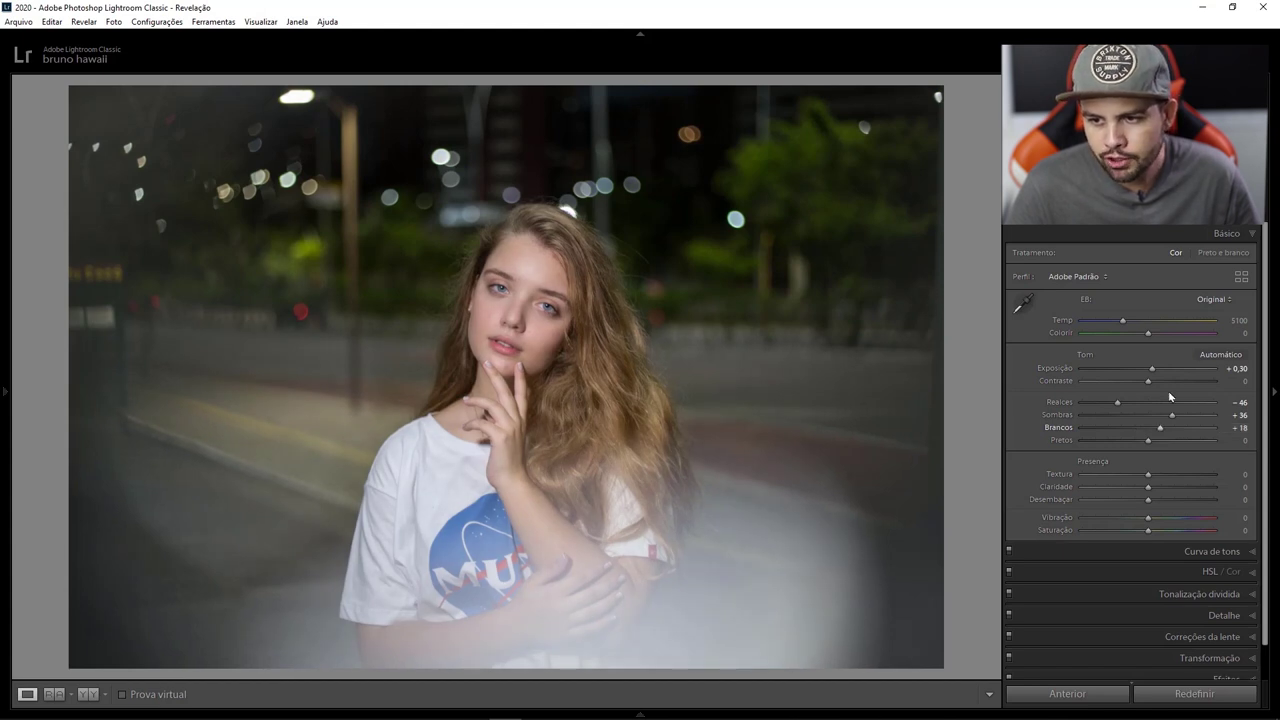
drag(1148, 440, 1132, 445)
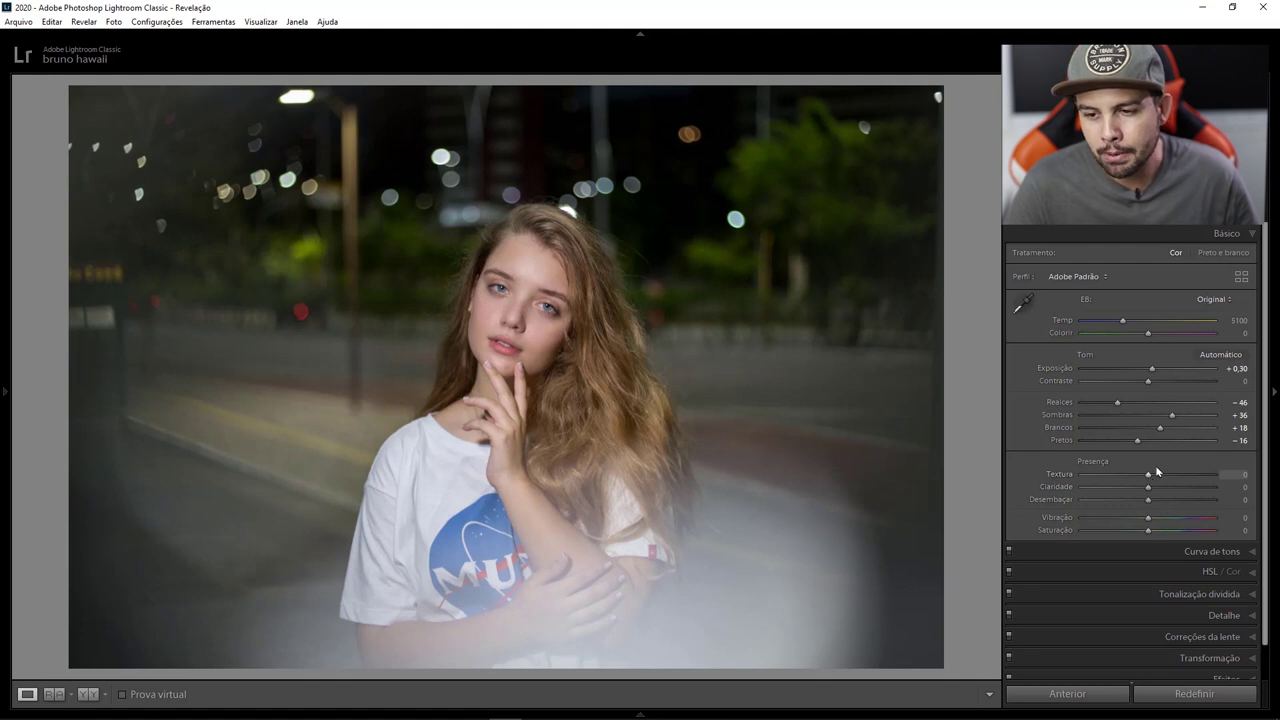
- Set texture to +20 and saturation to +20
drag(1150, 483, 1163, 482)
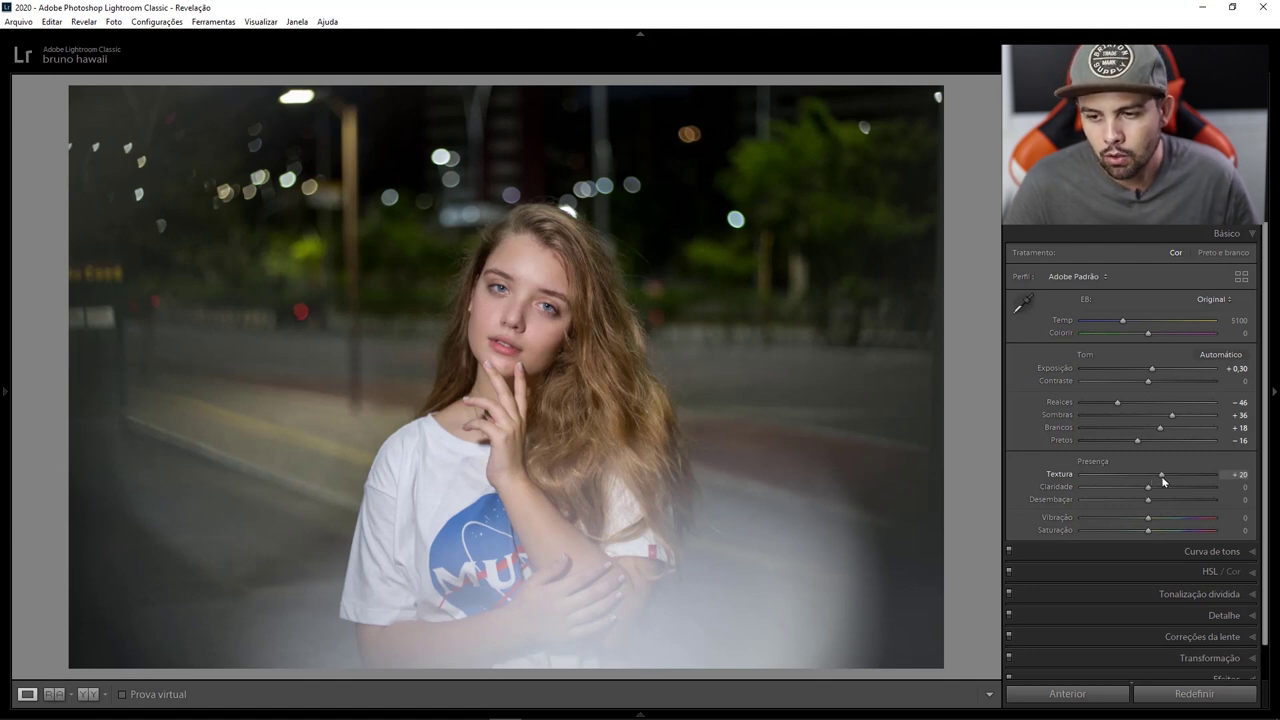
drag(1163, 482, 1161, 483)
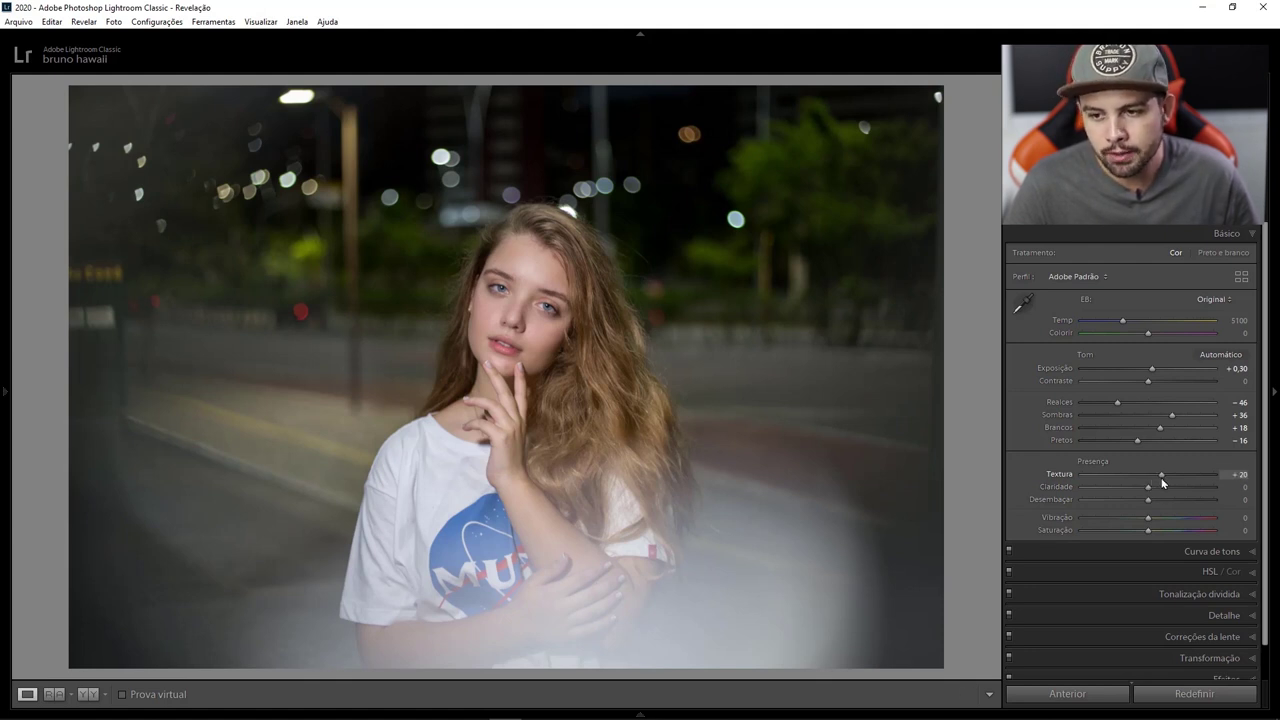
scroll(1034, 482, down, 1)
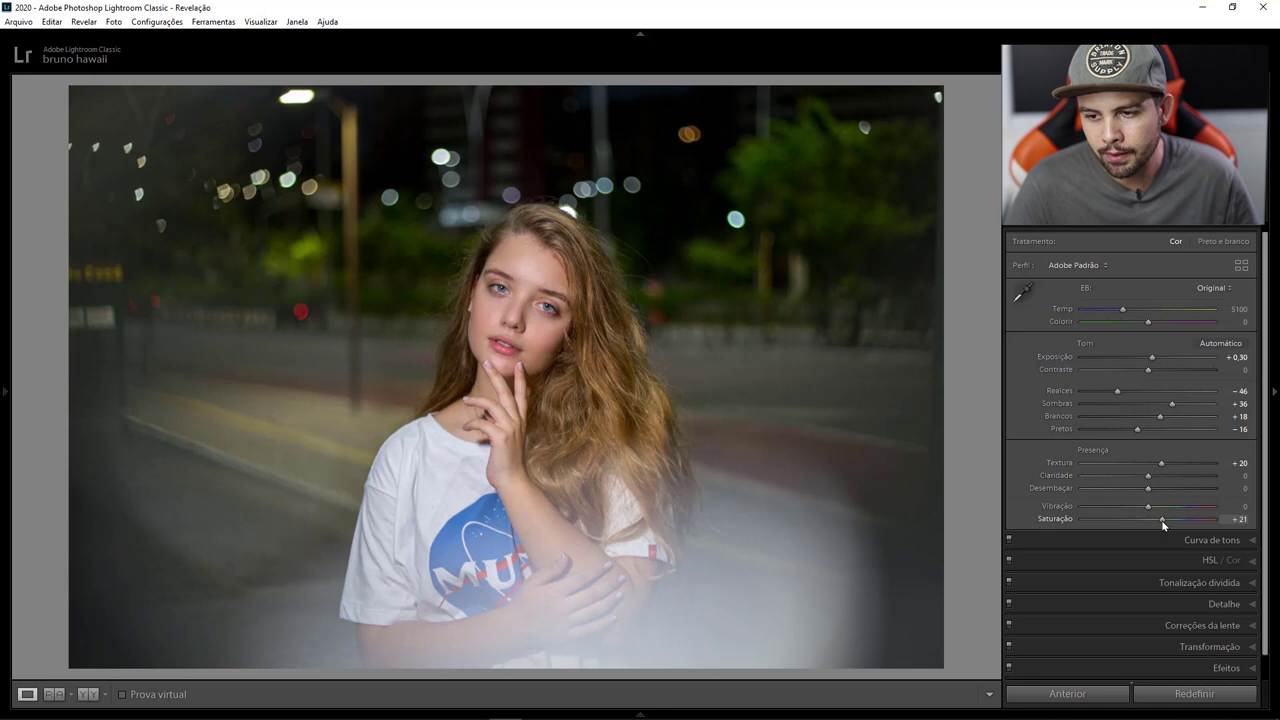
scroll(1150, 530, down, 1)
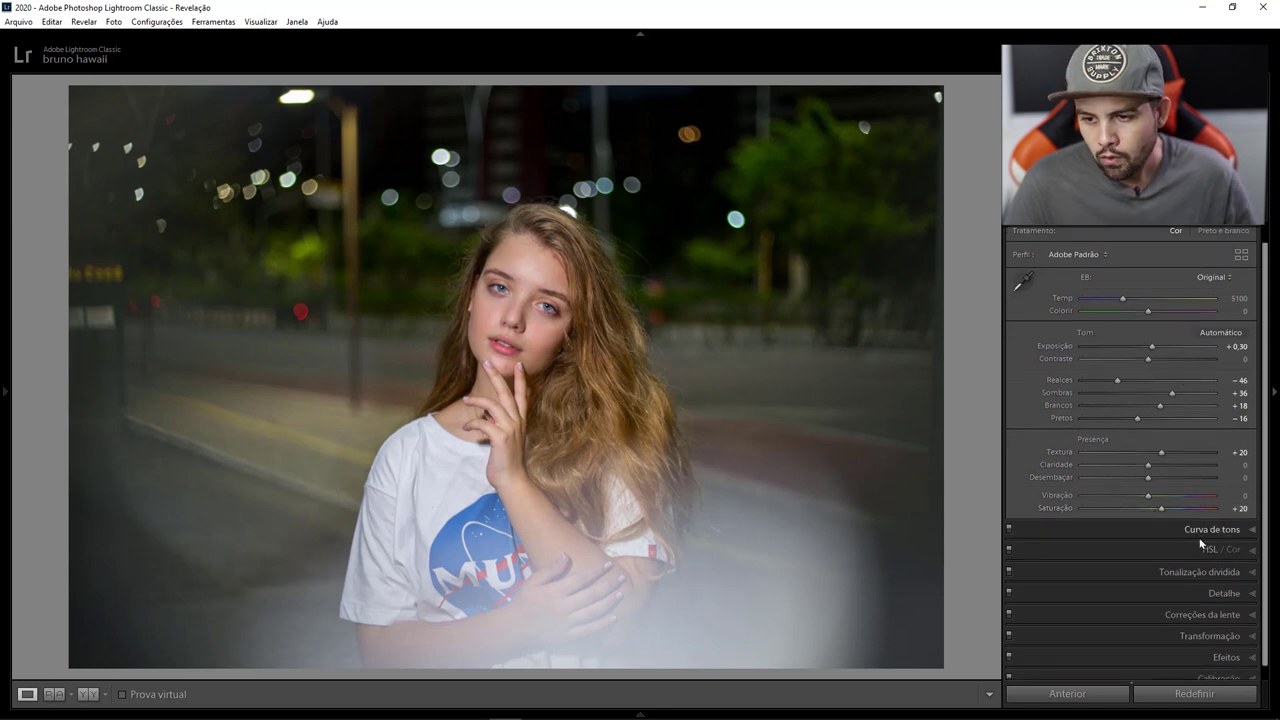
- Fade the tone curve by lifting the black point and lowering the white point
click(1252, 530)
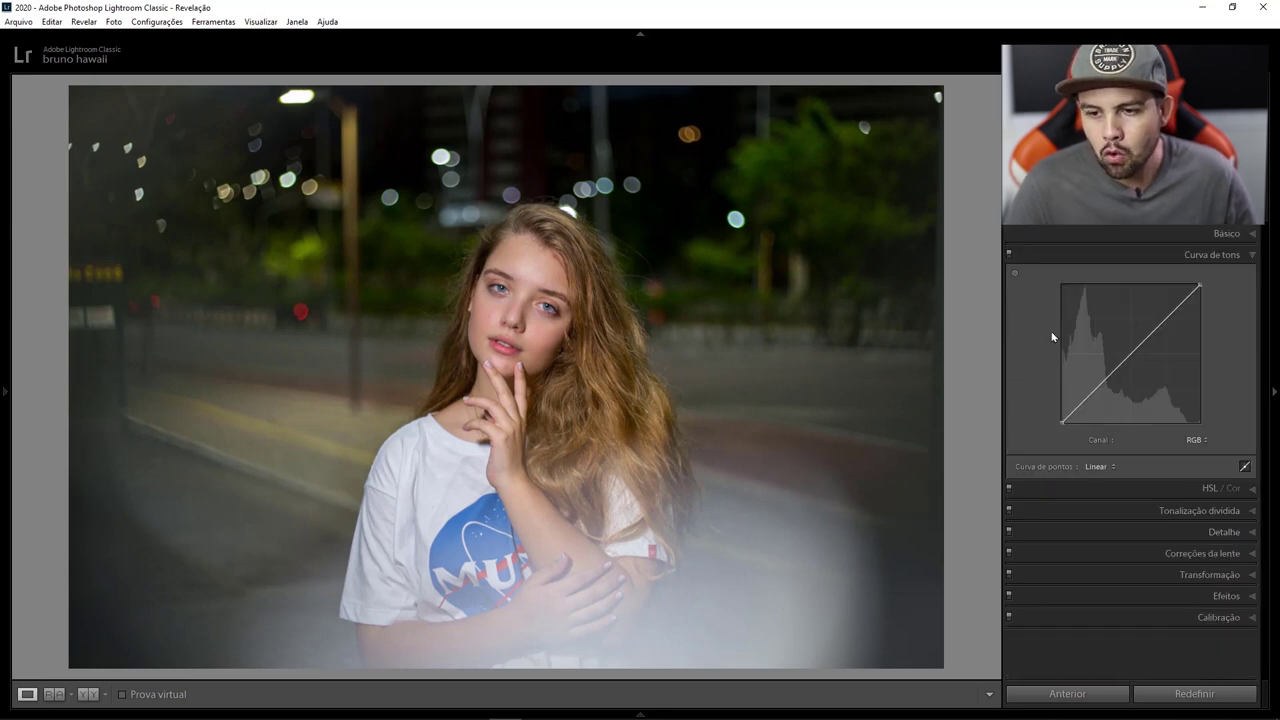
drag(1061, 422, 1061, 415)
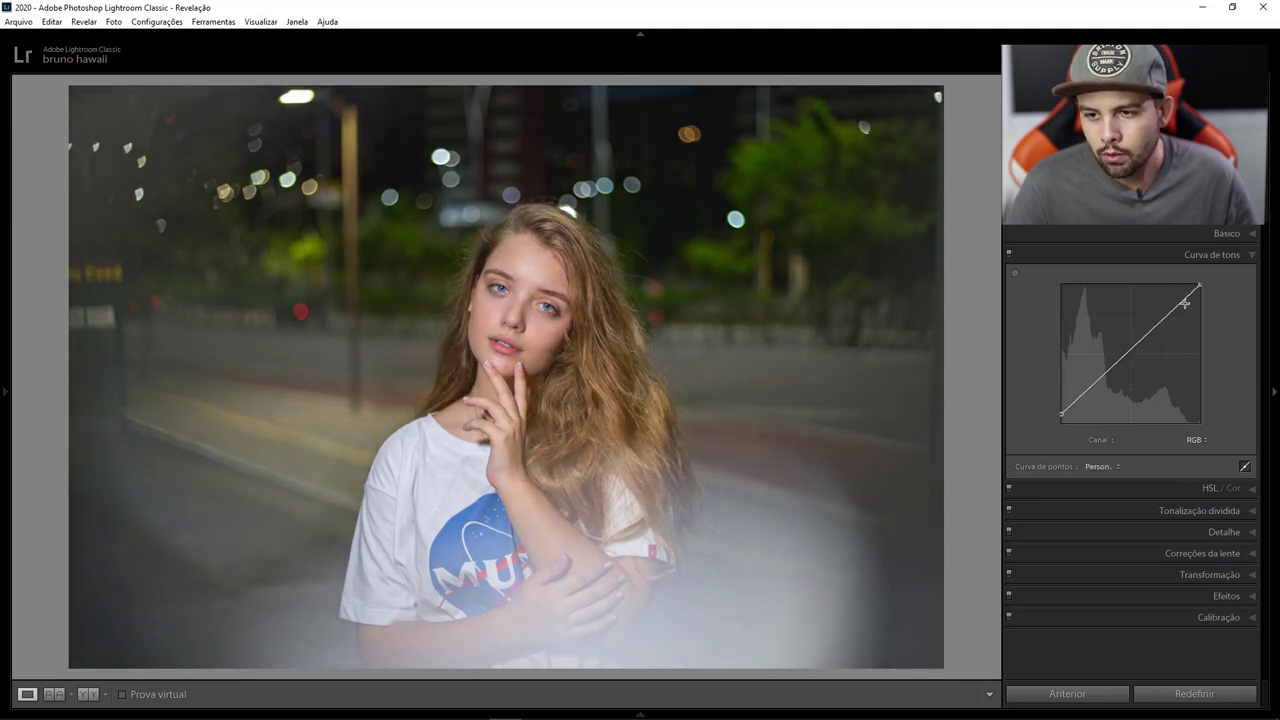
drag(1200, 288, 1205, 295)
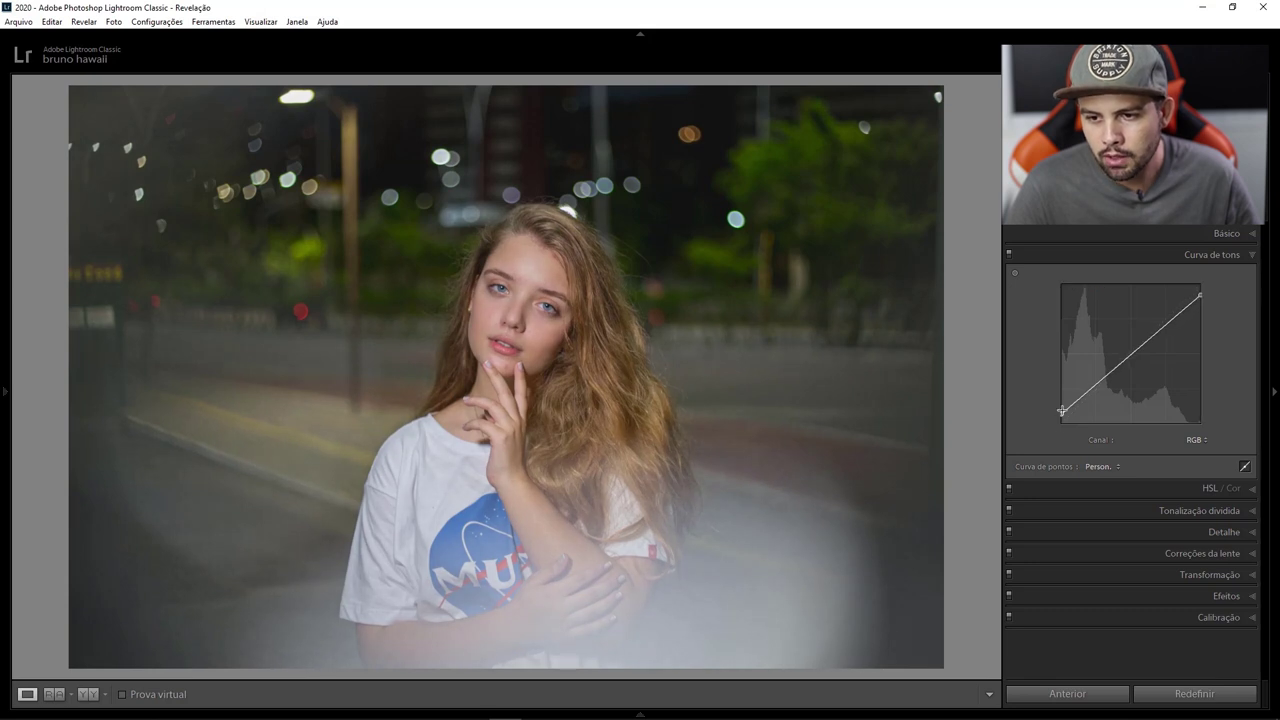
drag(1060, 414, 1061, 410)
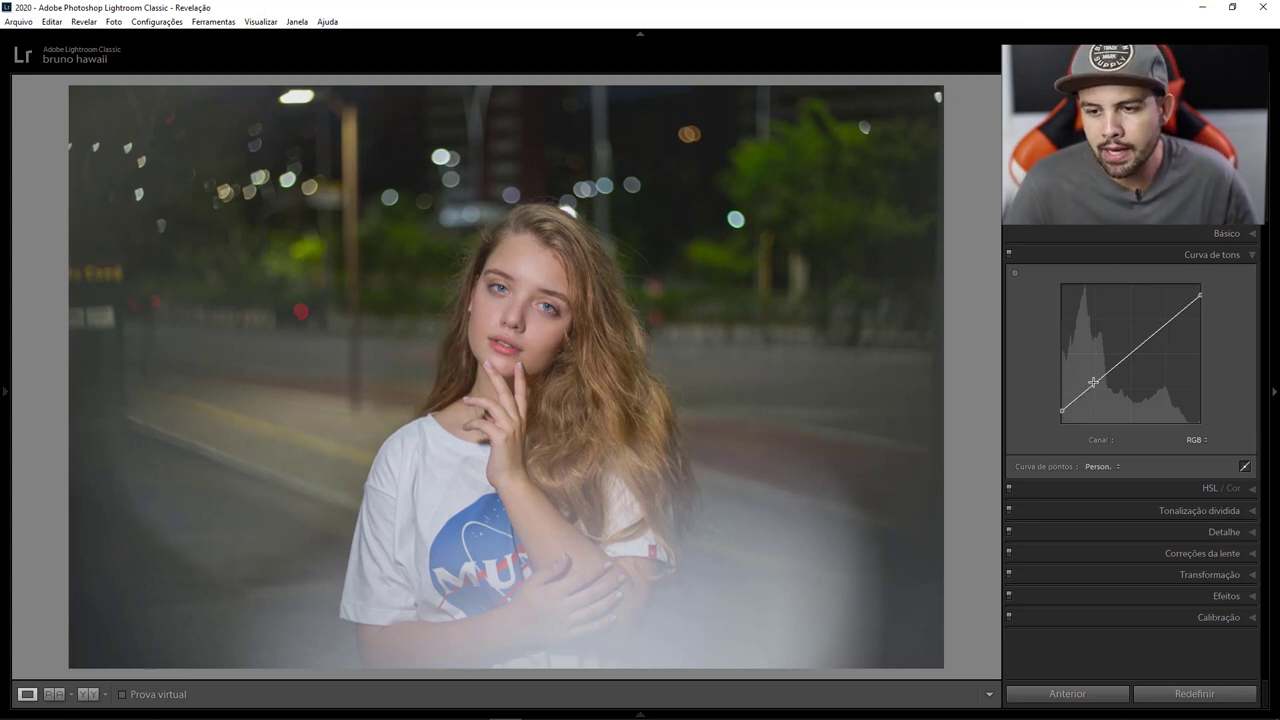
- Form a gentle S-curve by pulling a lower point down and lifting an upper point
drag(1094, 382, 1086, 400)
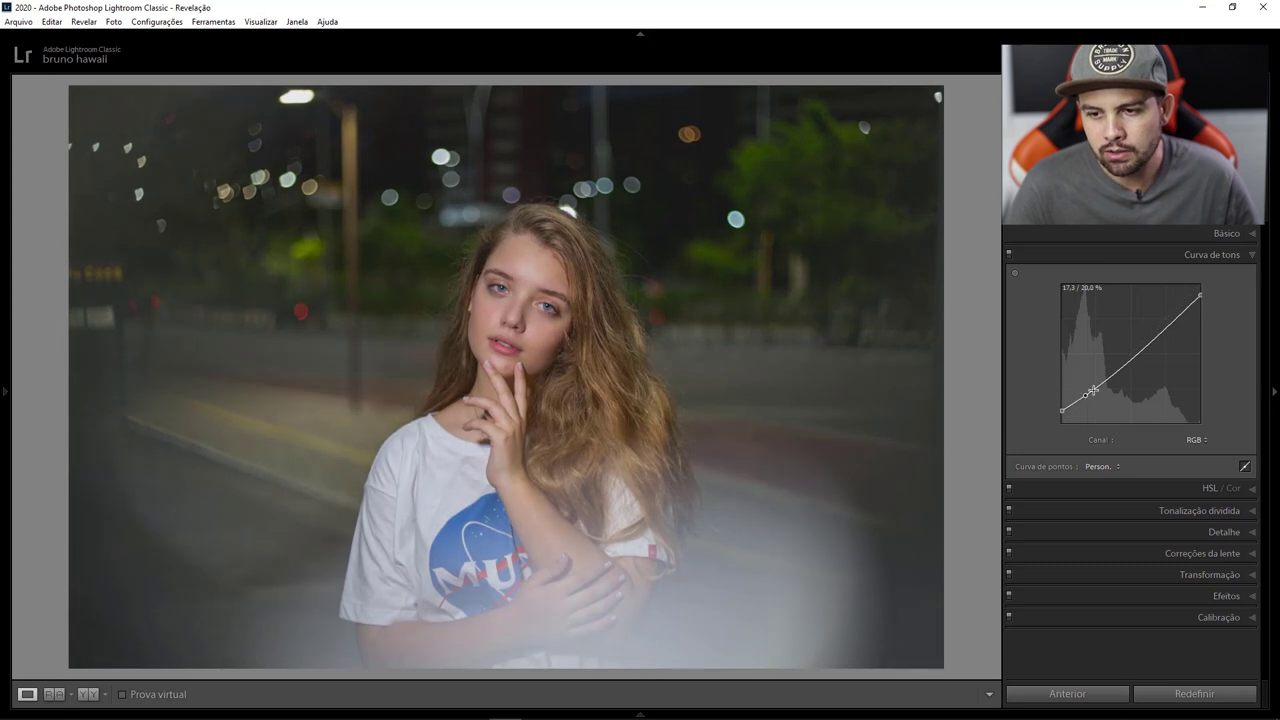
drag(1171, 323, 1175, 317)
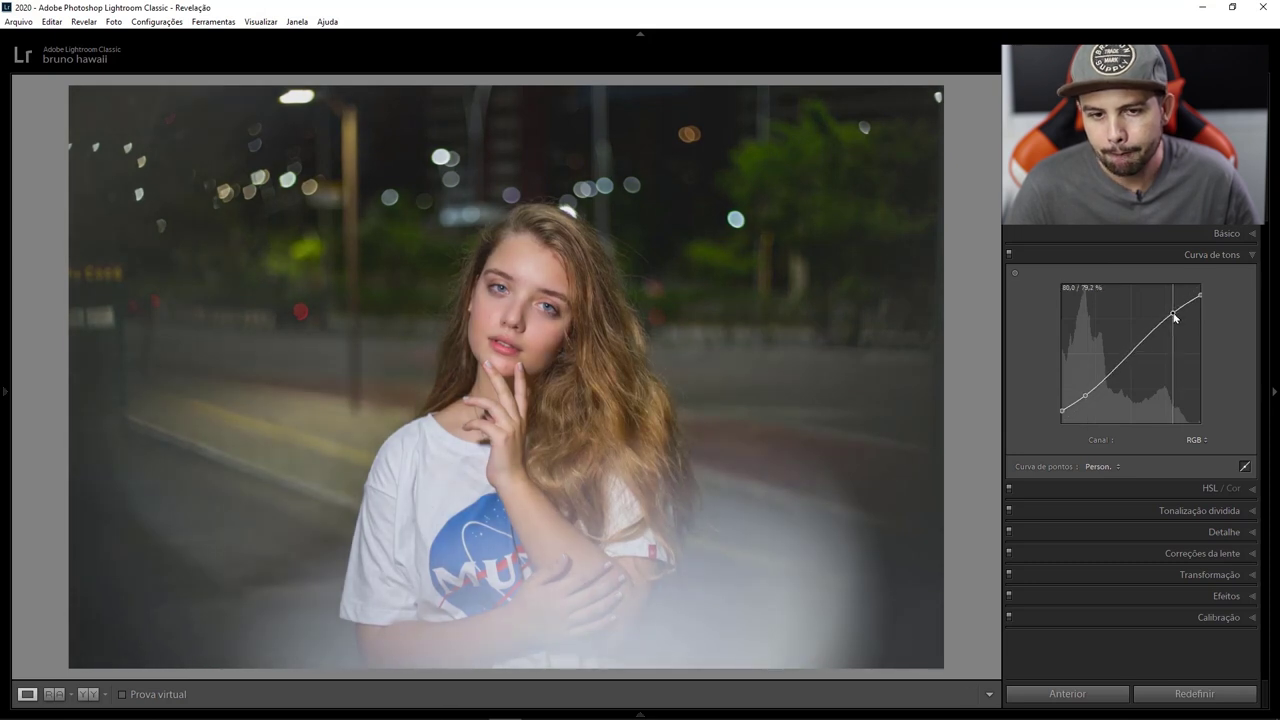
click(1249, 512)
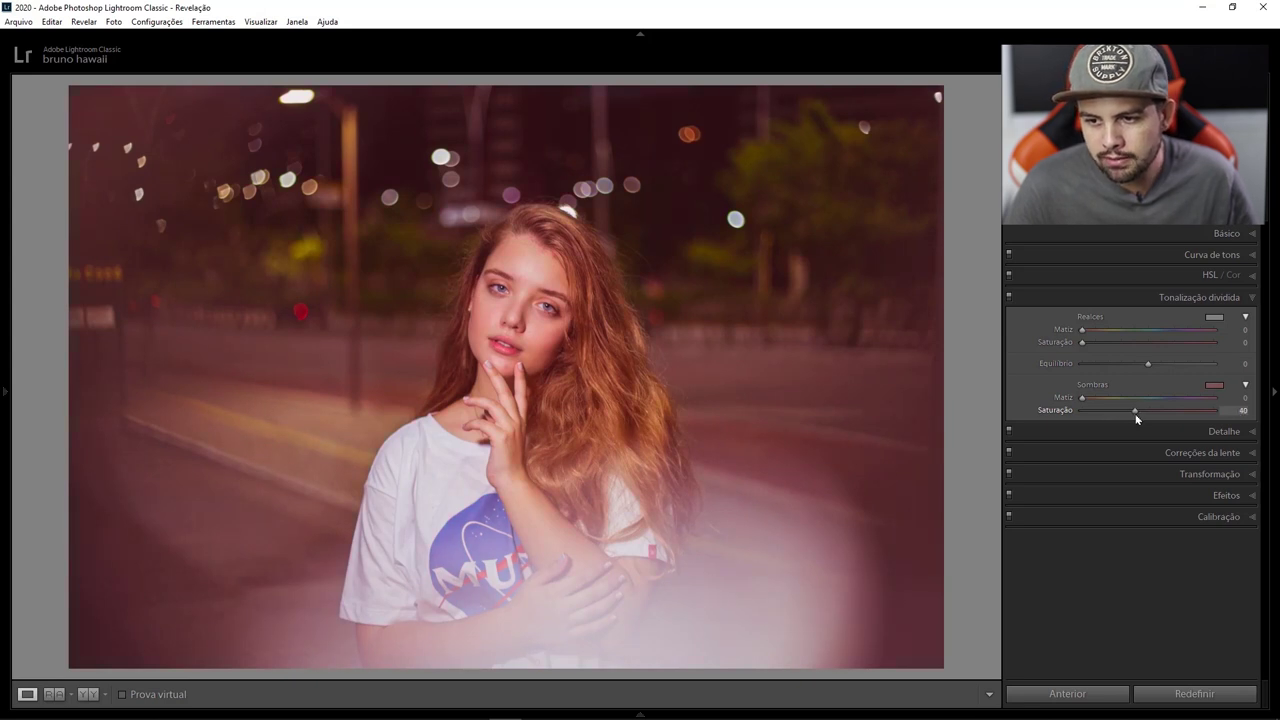
- Split-tone the shadows to hue 225, saturation 35, with balance +72
drag(1082, 404, 1165, 409)
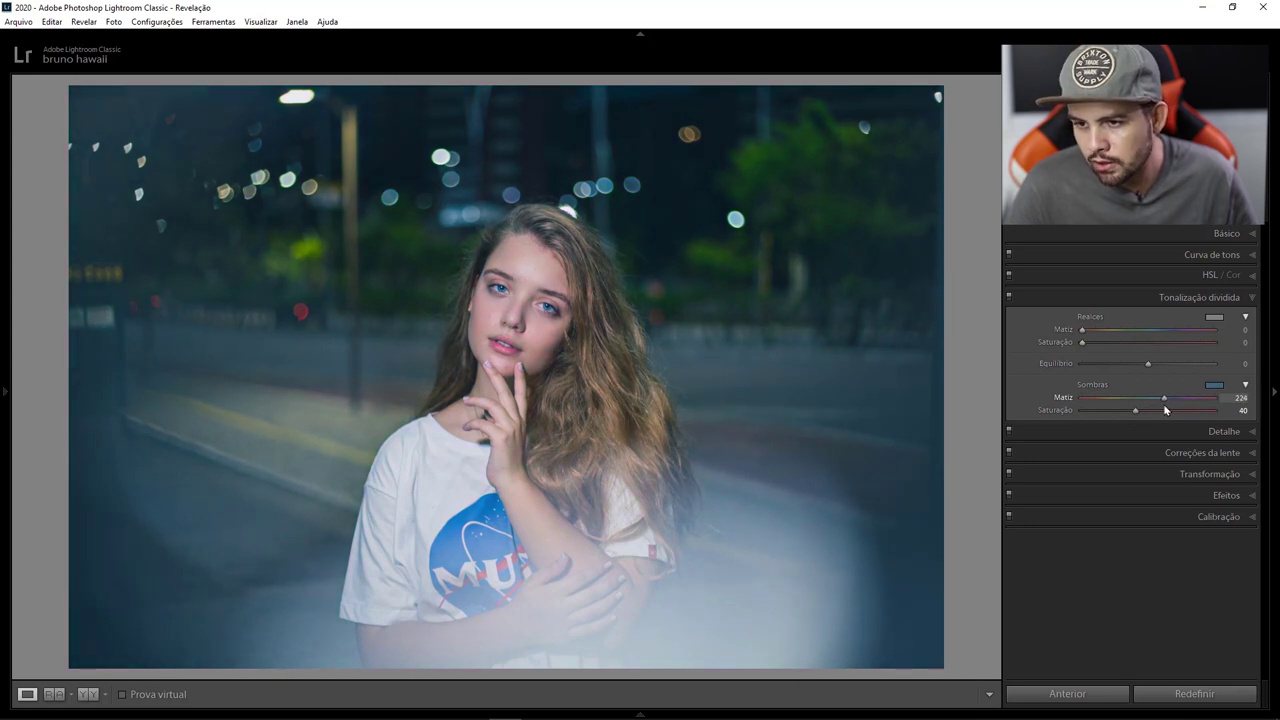
drag(1137, 414, 1129, 412)
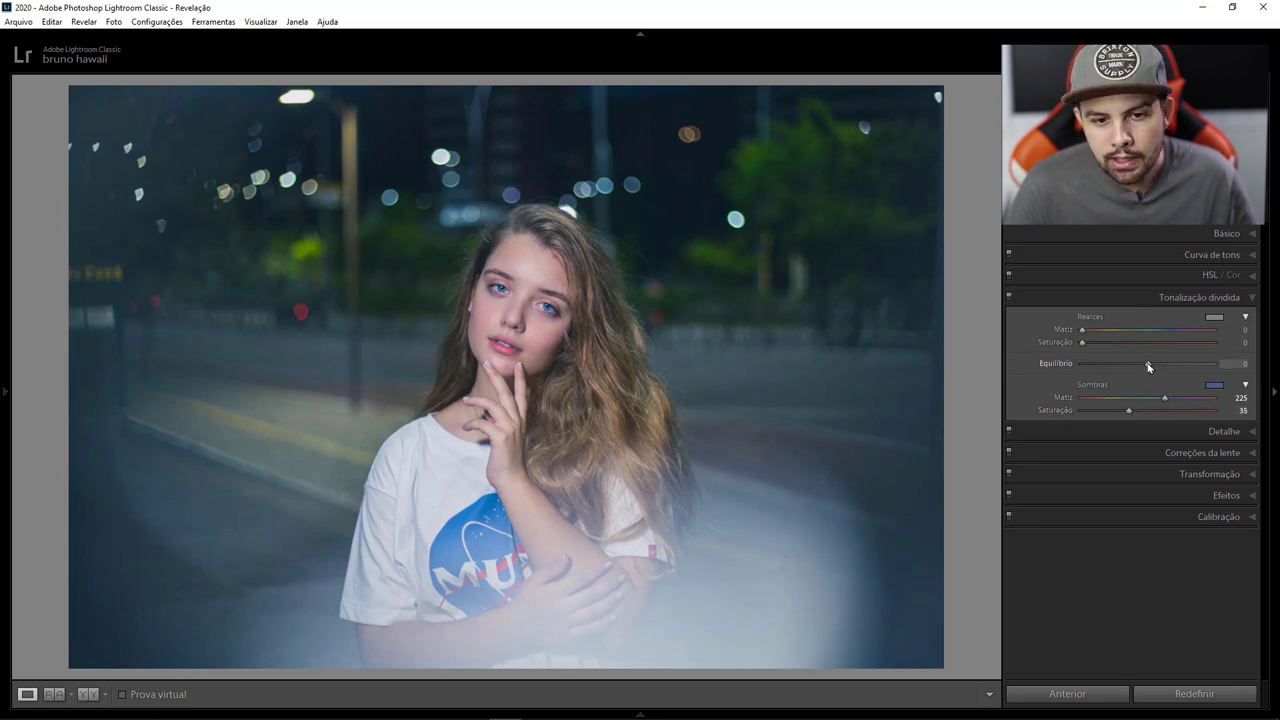
drag(1148, 364, 1194, 372)
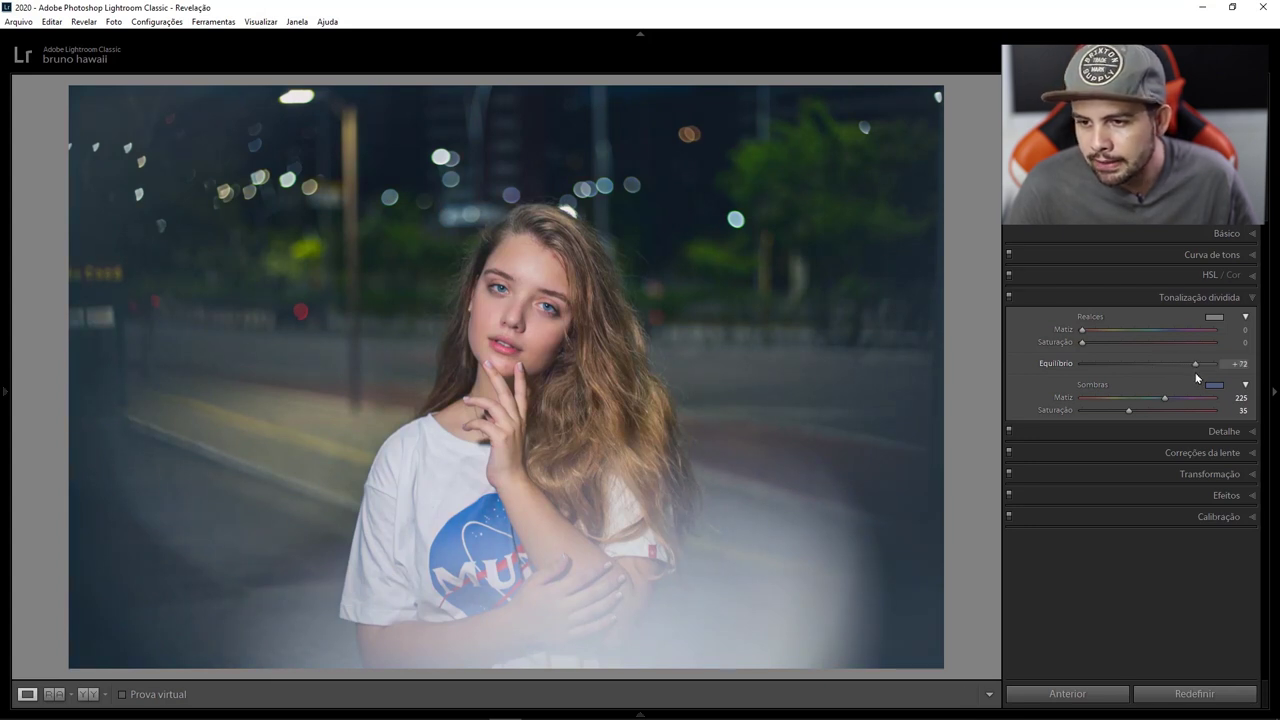
click(1080, 298)
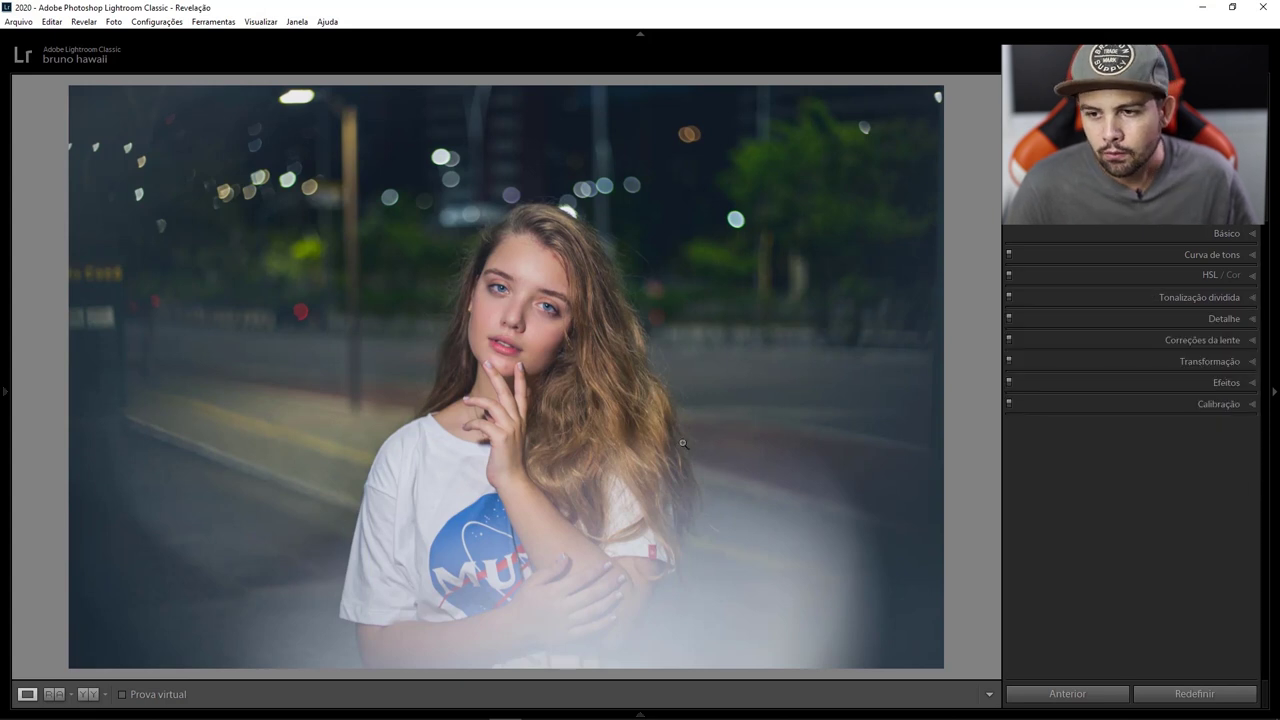
- Shift HSL hues toward teal: yellow −34, green +33, aqua +59, blue +25
click(1251, 283)
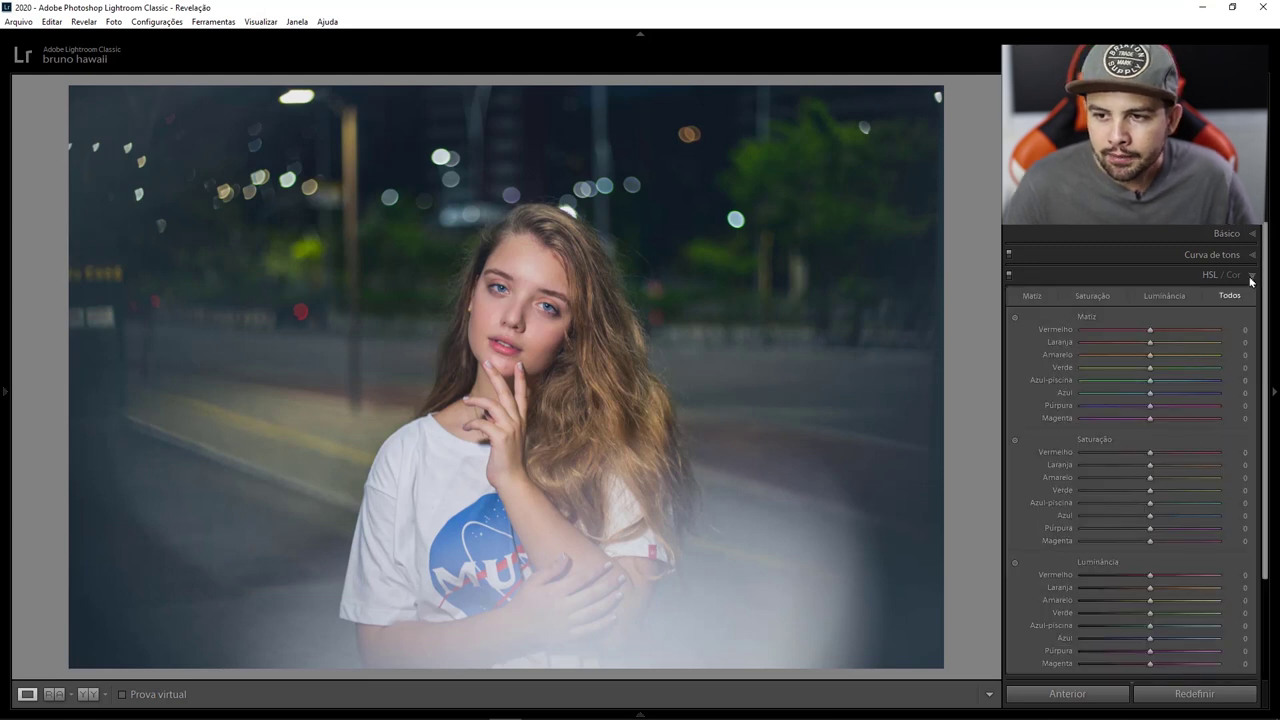
drag(1150, 355, 1129, 355)
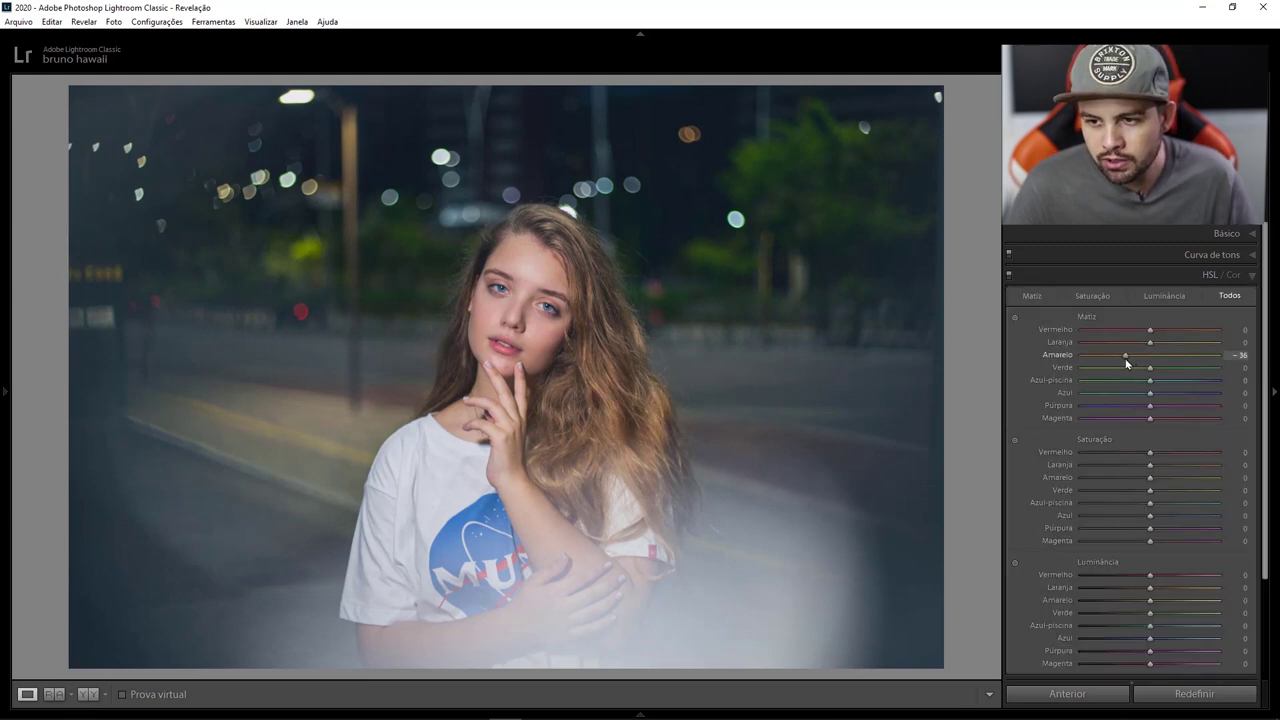
drag(1126, 358, 1178, 383)
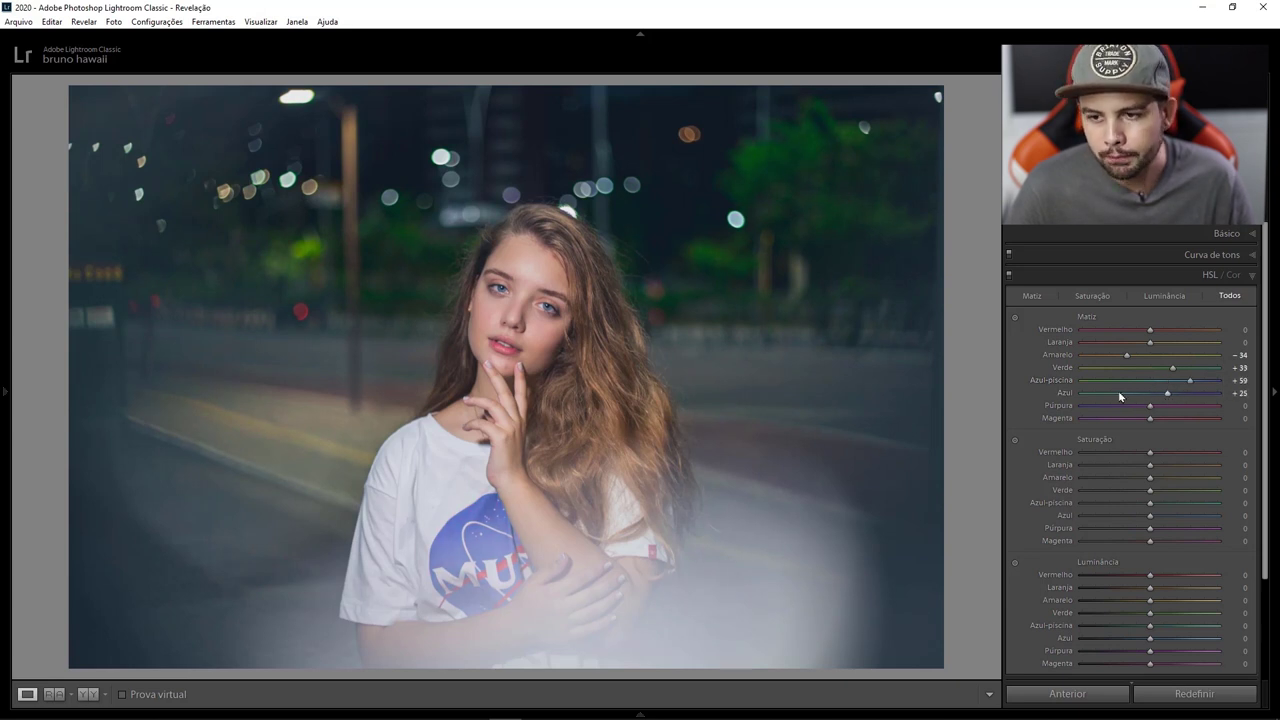
scroll(1055, 412, down, 1)
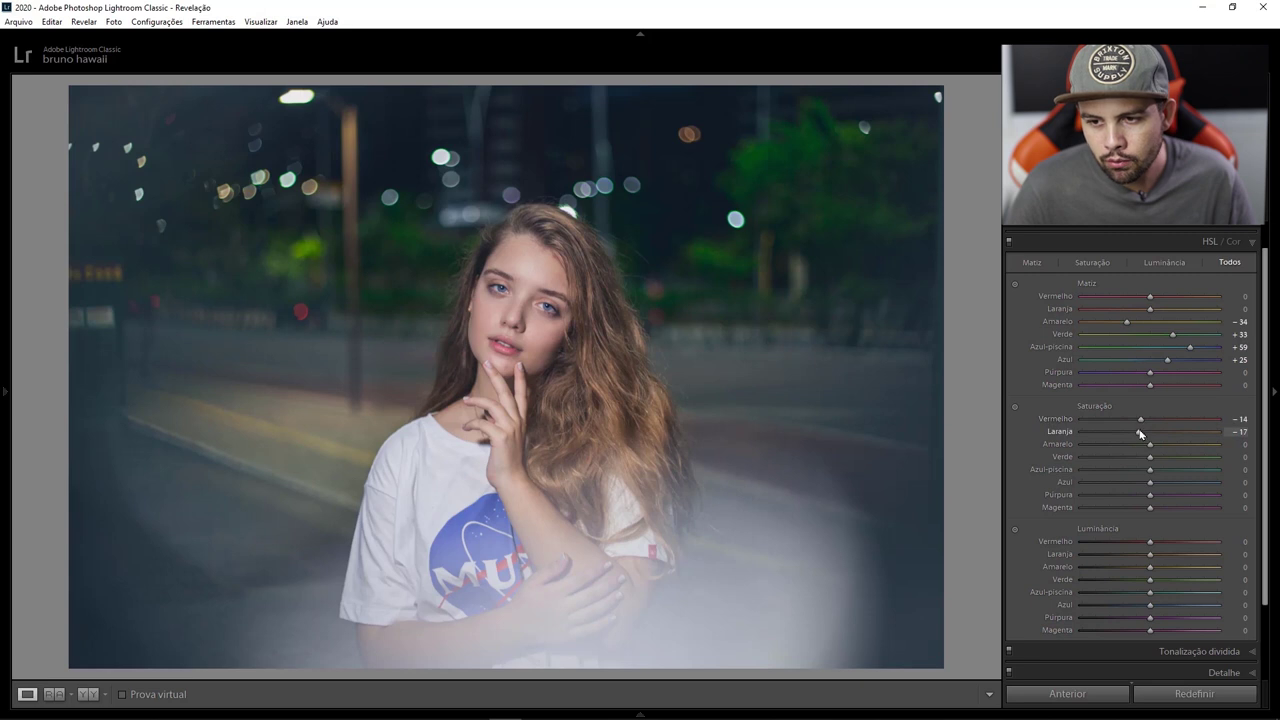
- Desaturate reds −14 and oranges −31, and raise orange, green and blue luminance
drag(1140, 434, 1129, 431)
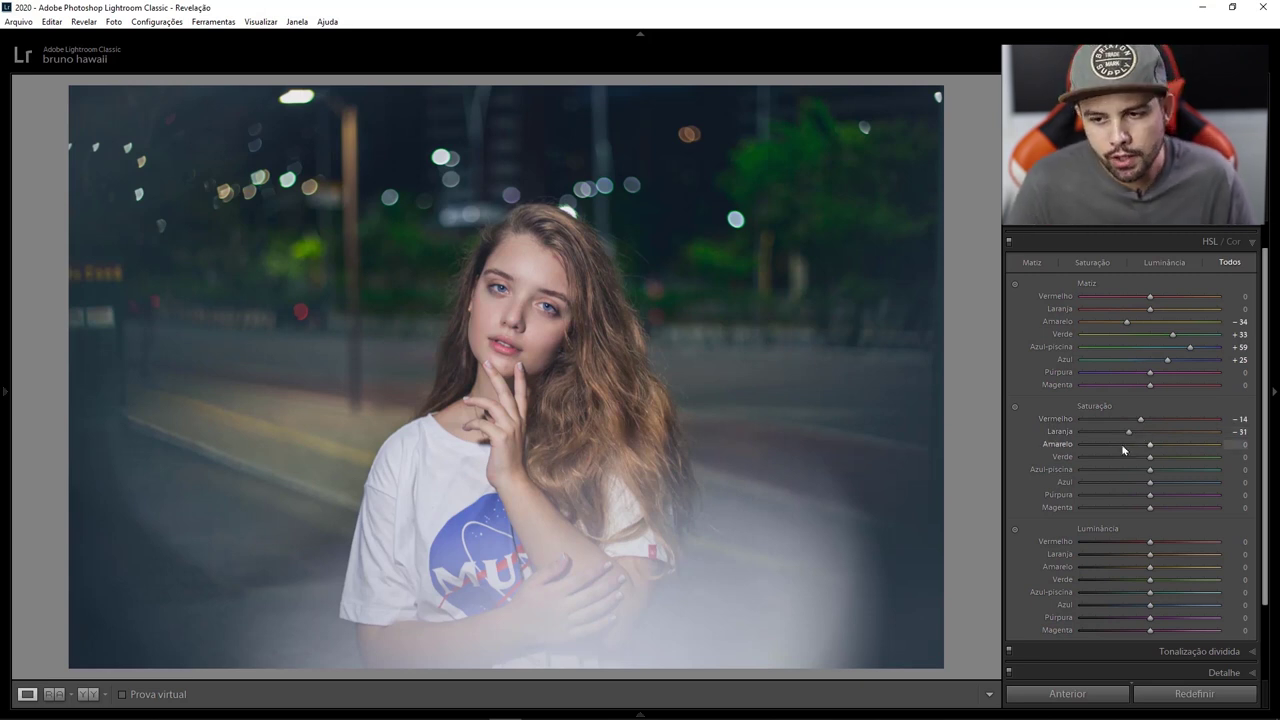
scroll(1043, 496, down, 2)
scroll(1043, 504, down, 1)
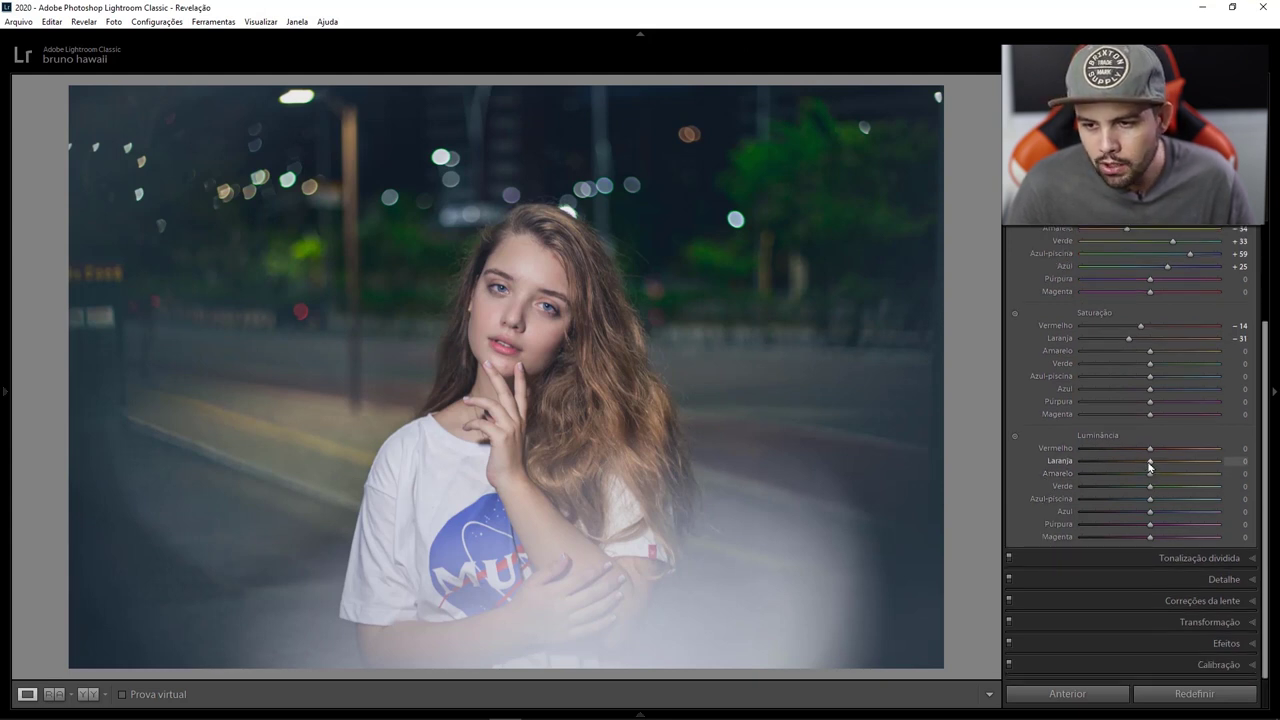
drag(1155, 465, 1150, 456)
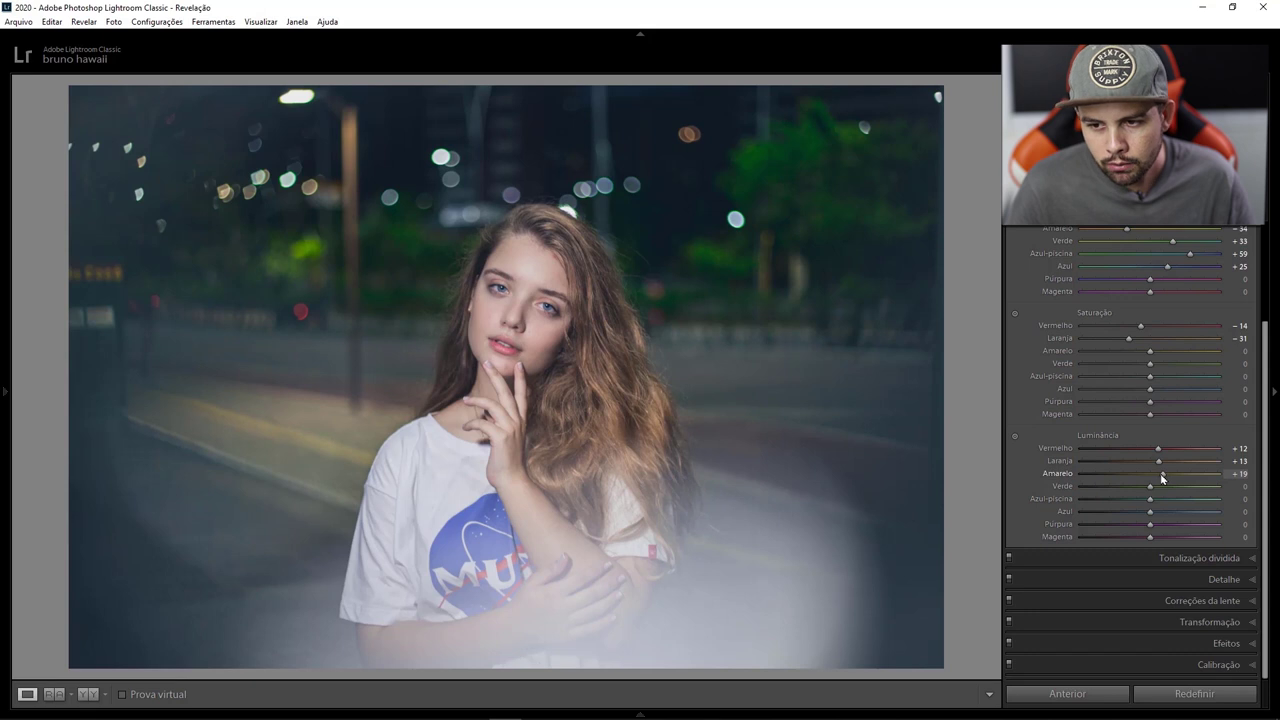
drag(1151, 486, 1157, 490)
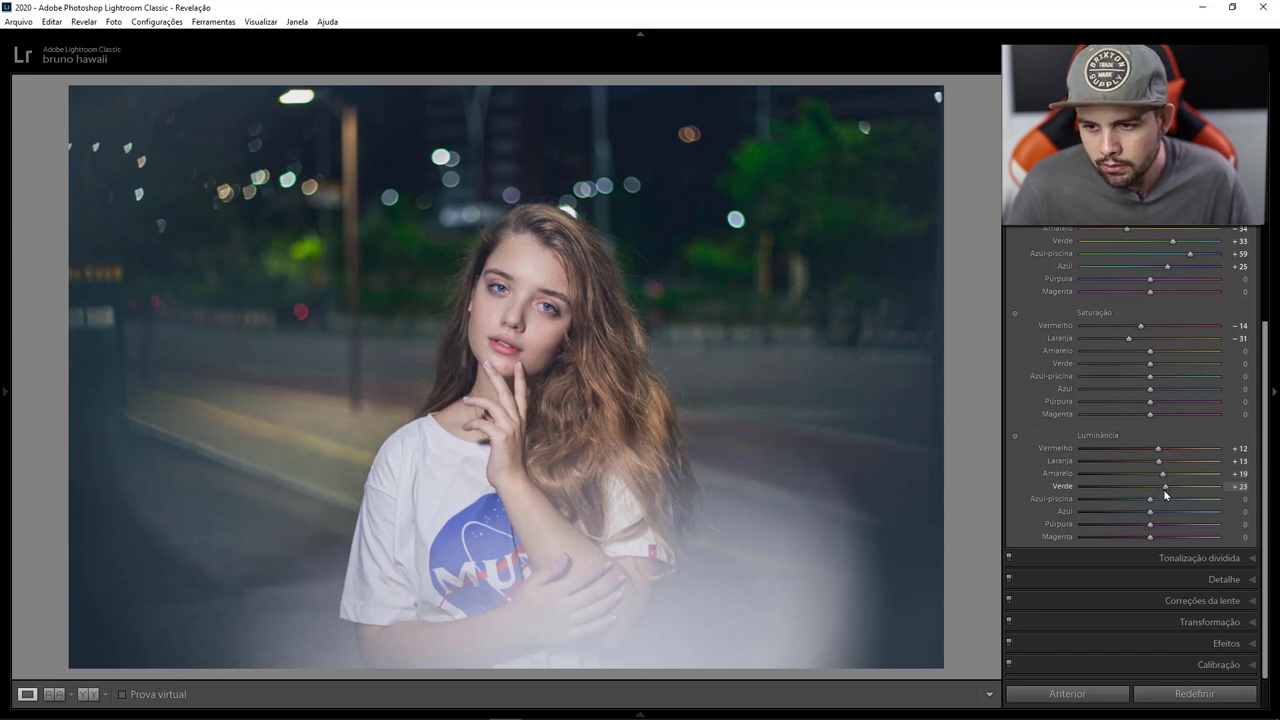
drag(1151, 512, 1165, 517)
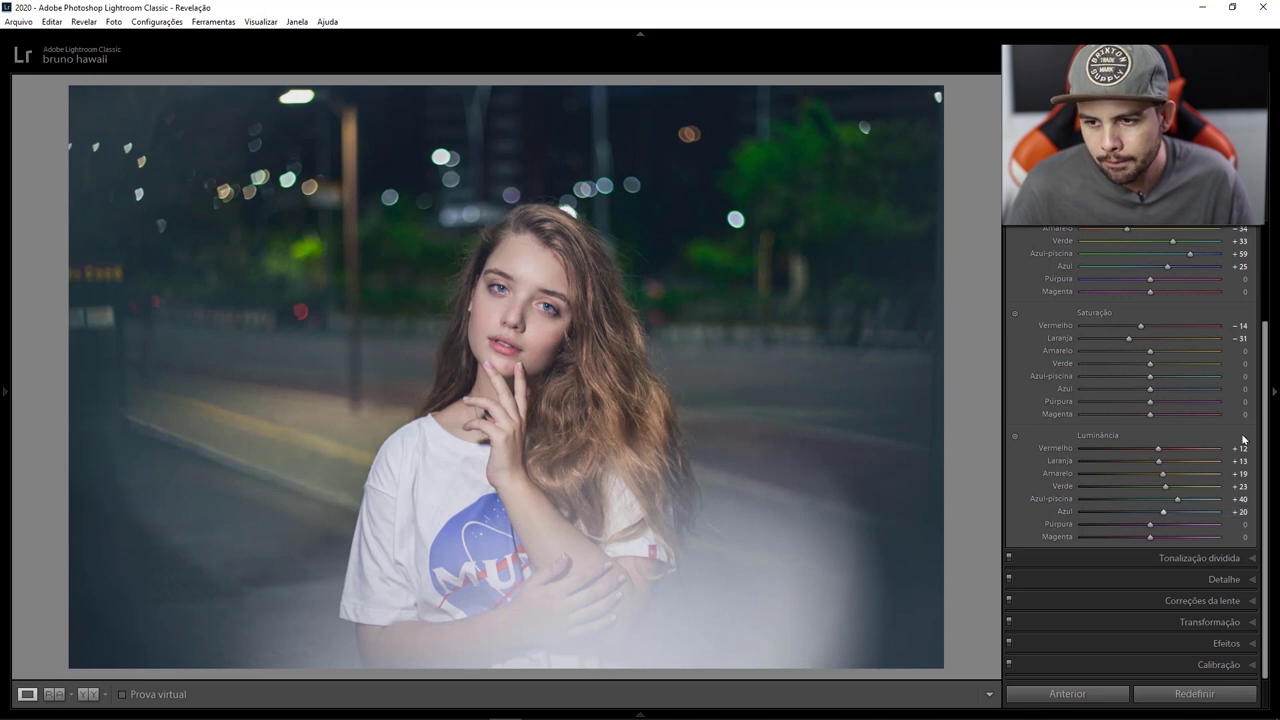
scroll(1033, 405, up, 2)
scroll(1033, 405, up, 2)
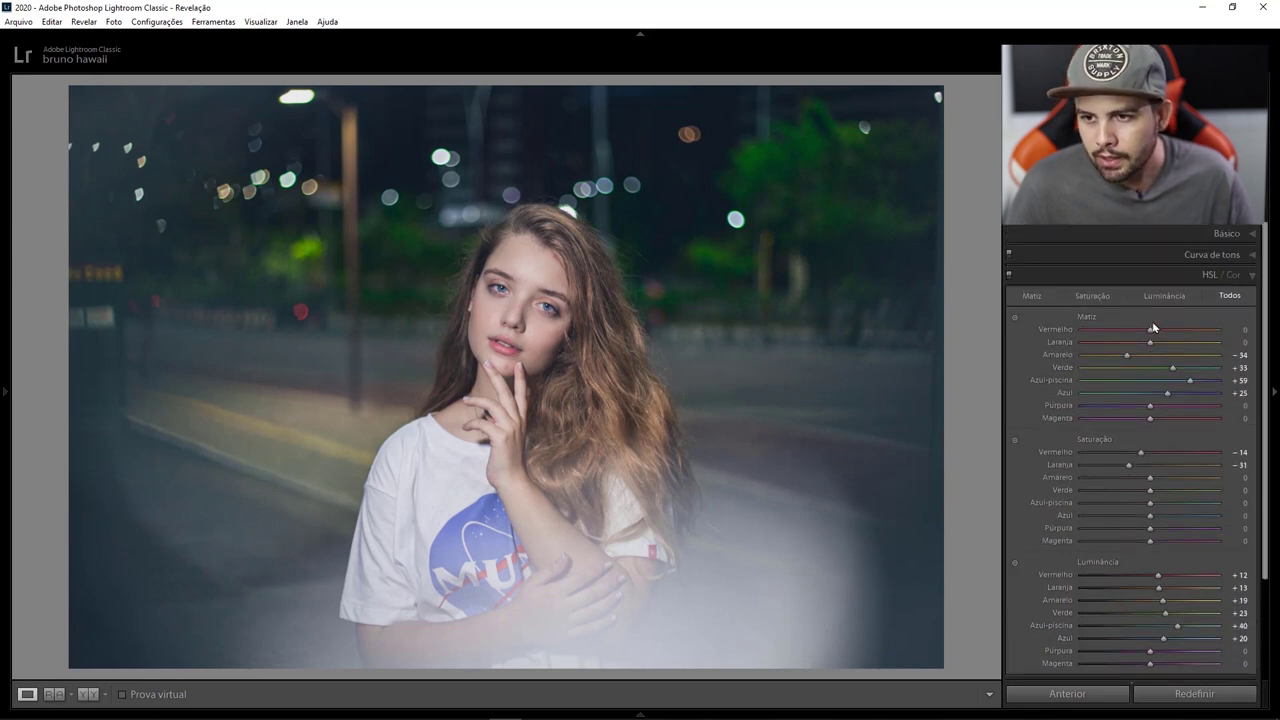
click(1254, 276)
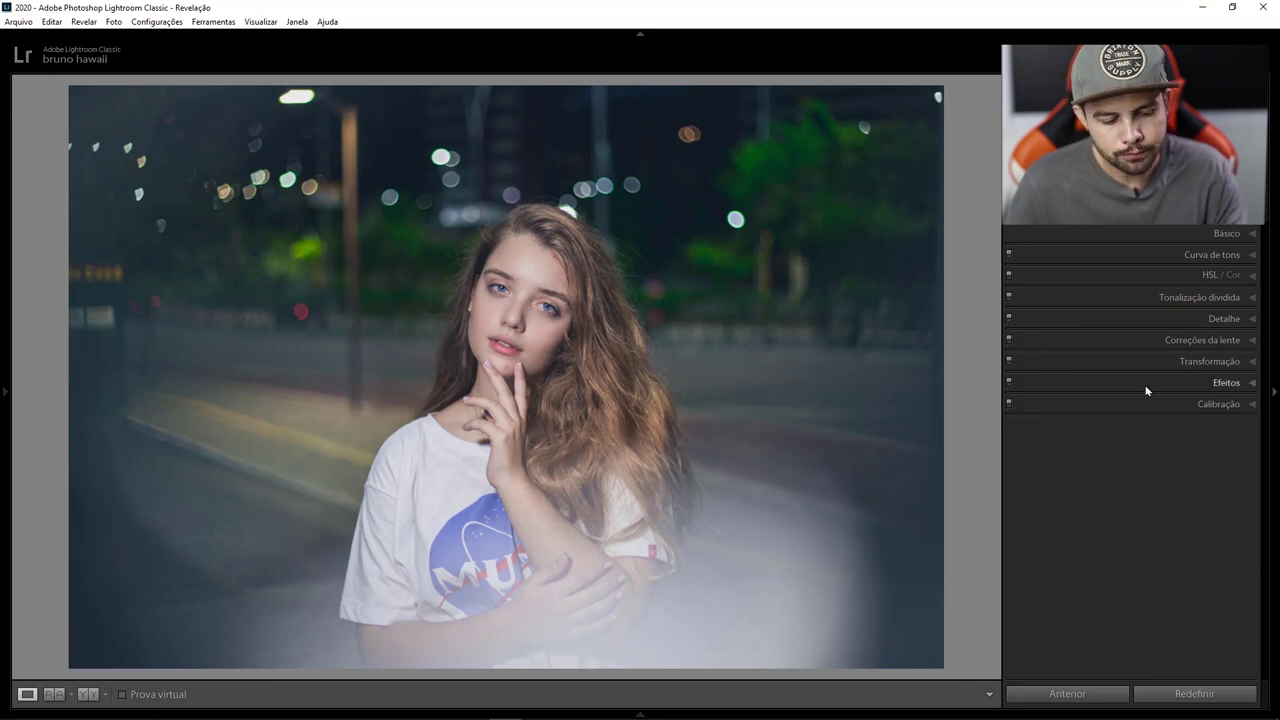
- Calibrate red primary hue +80 and saturation +30, green hue +100, blue hue −70 and saturation −16
click(1248, 408)
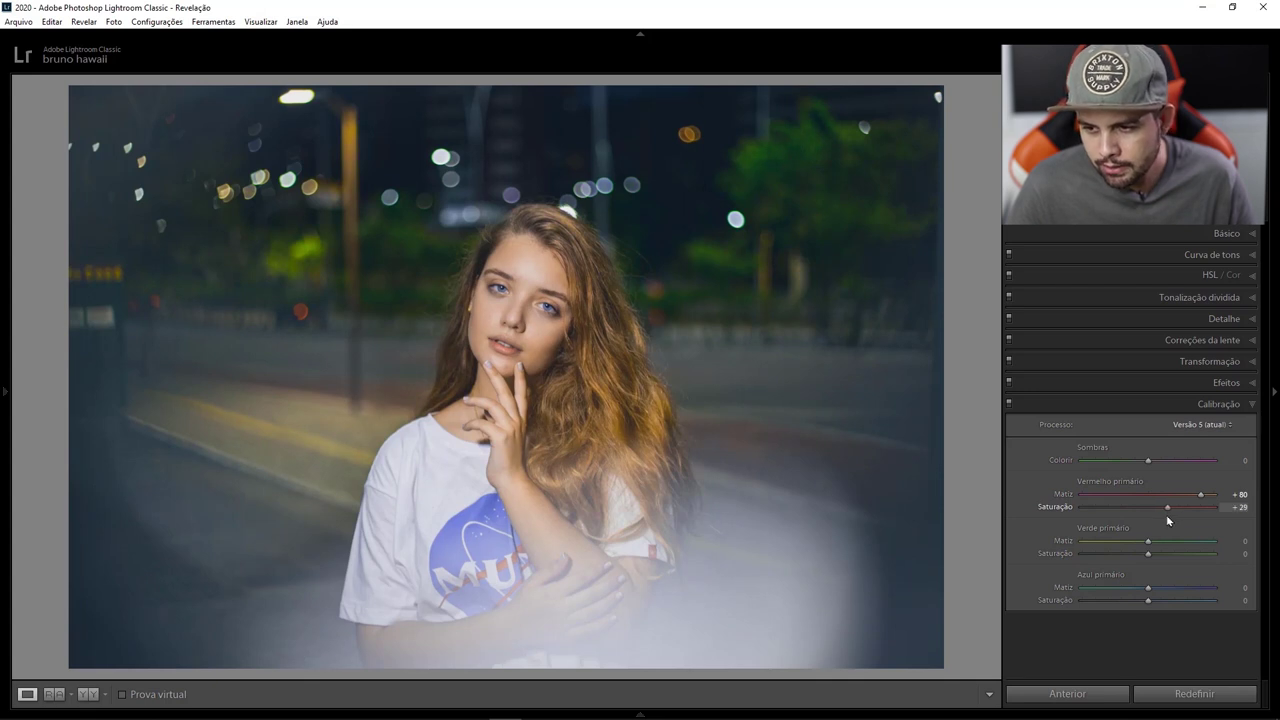
drag(1166, 520, 1168, 520)
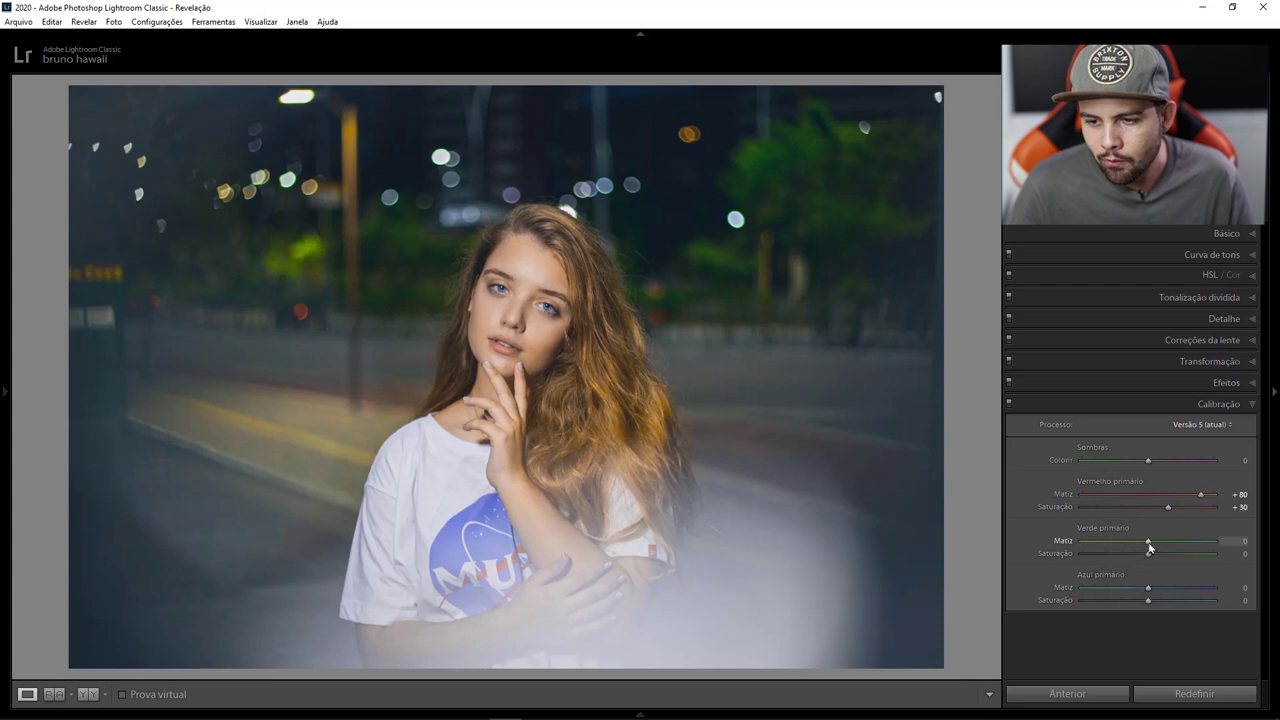
drag(1149, 545, 1214, 541)
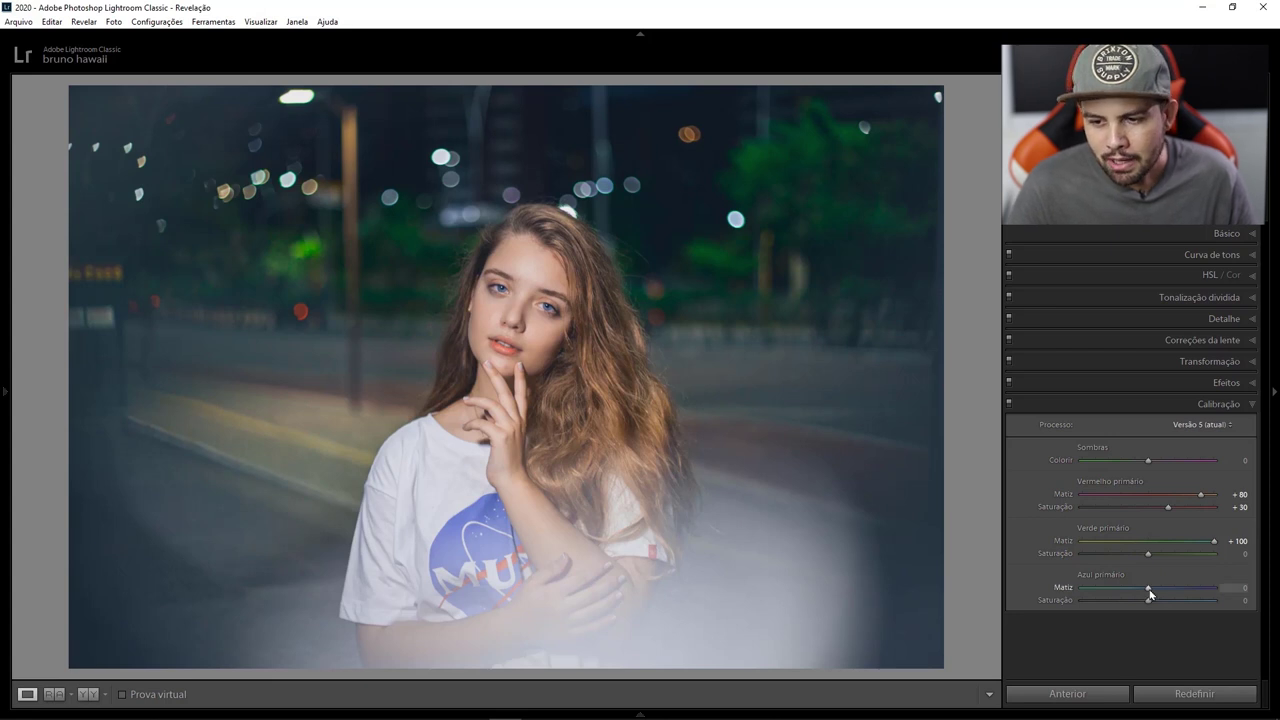
drag(1119, 594, 1107, 598)
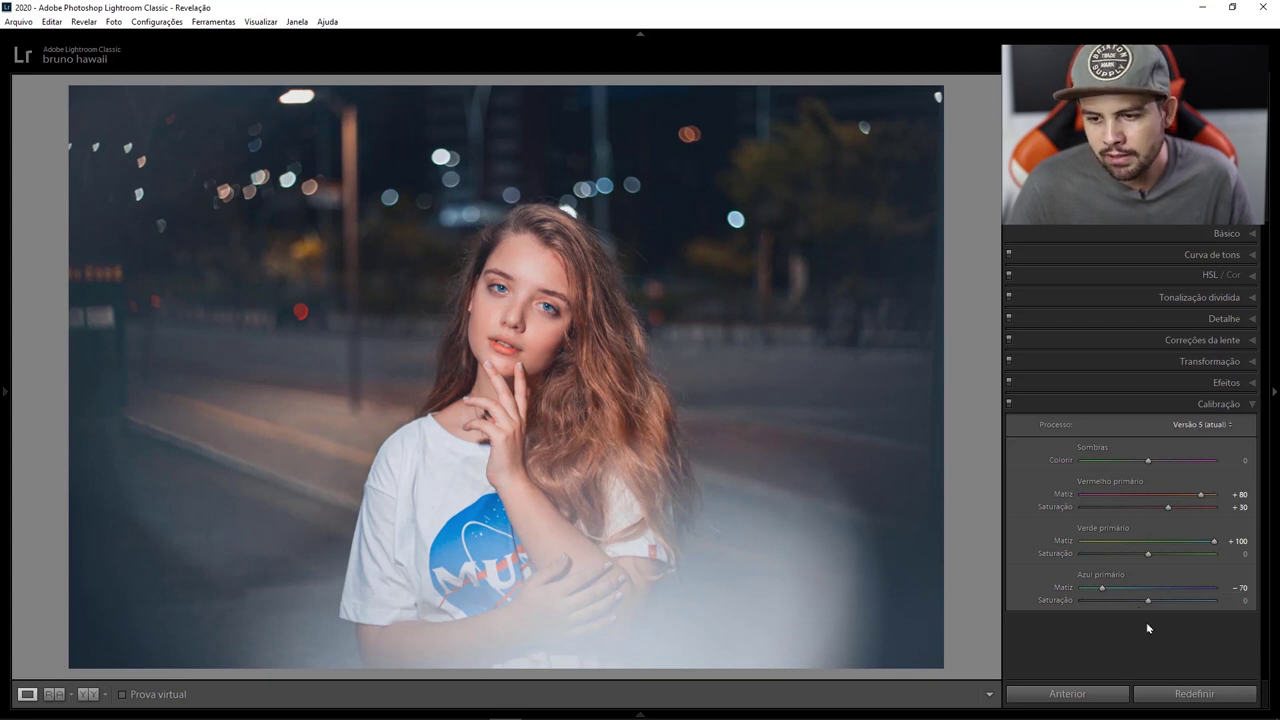
drag(1148, 601, 1126, 601)
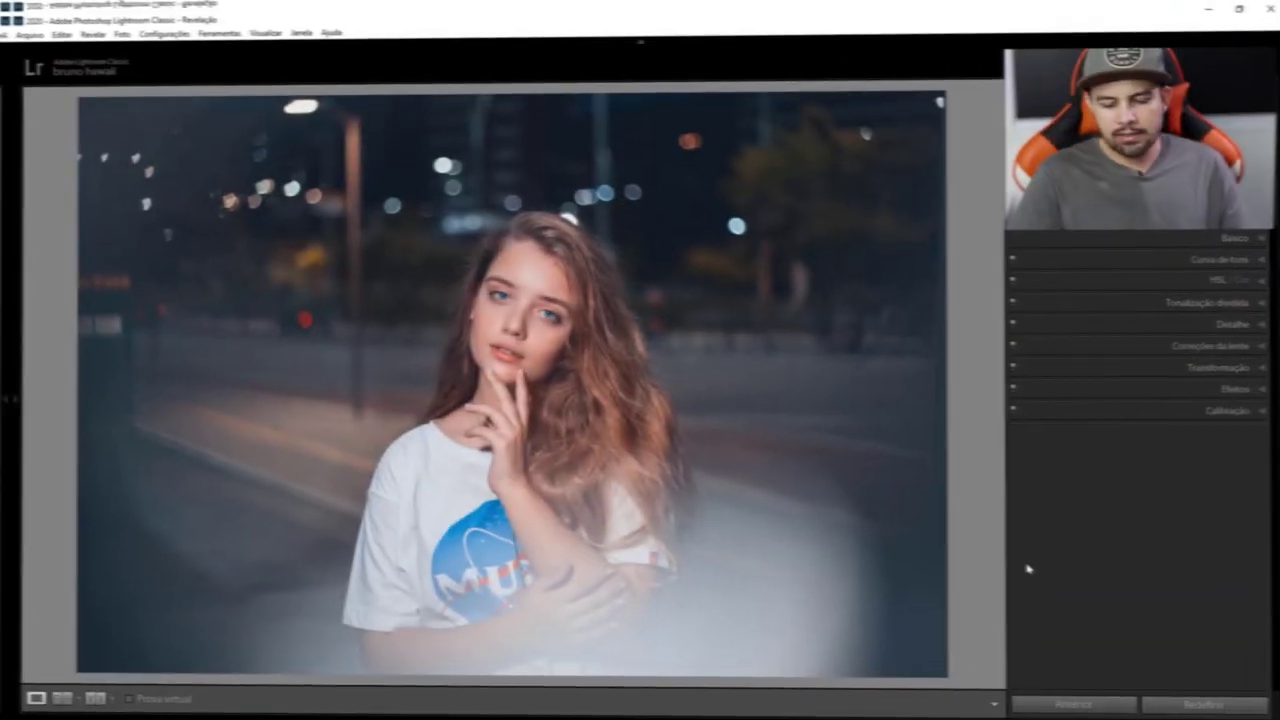
key(backslash)
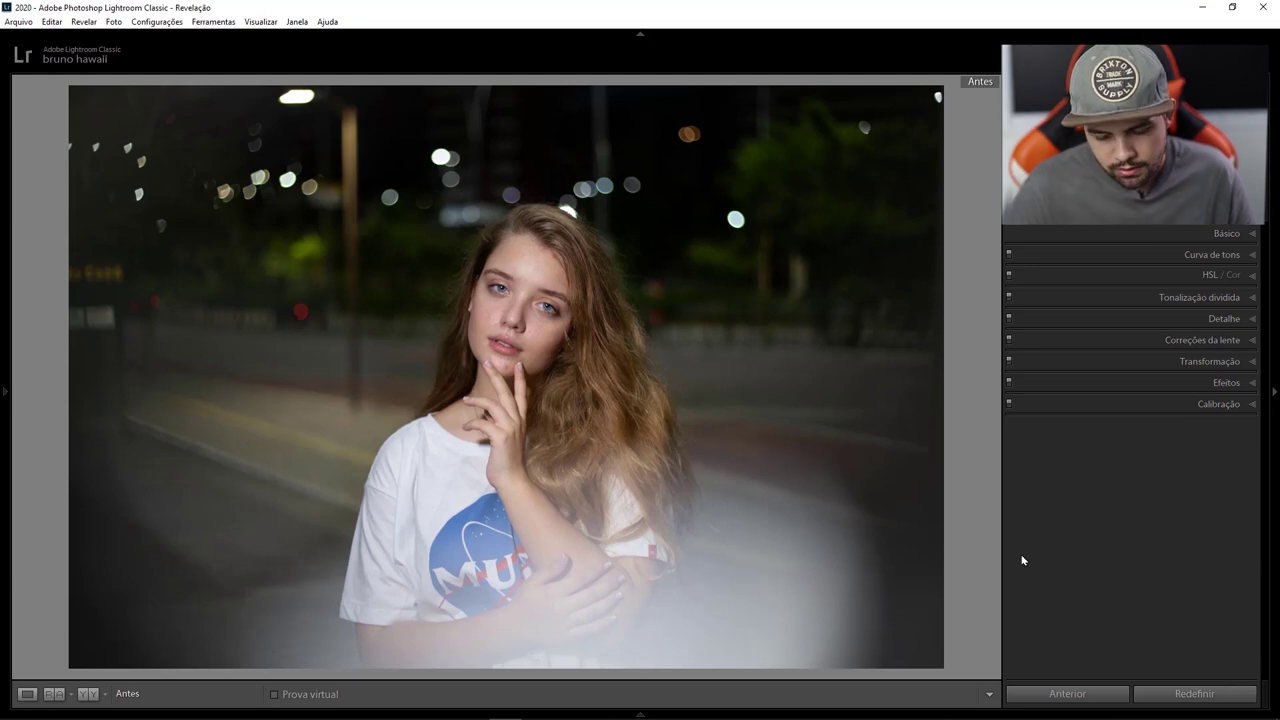
key(backslash)
key(backslash)
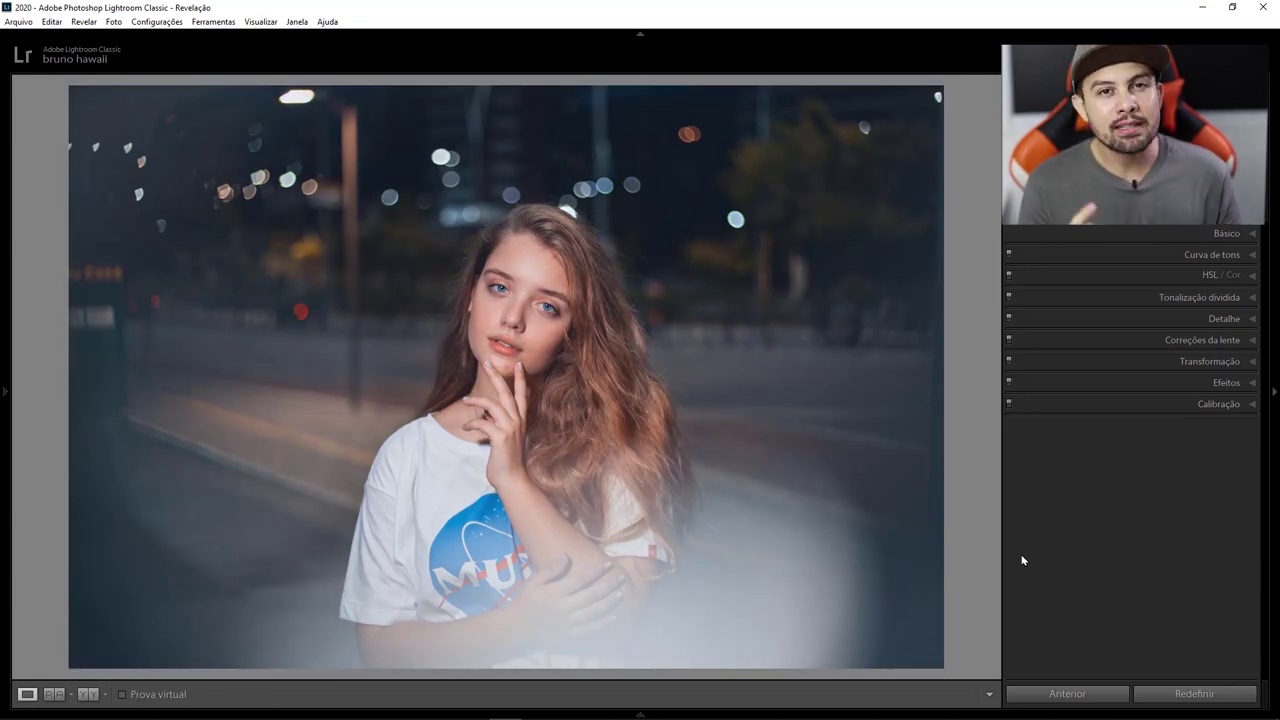